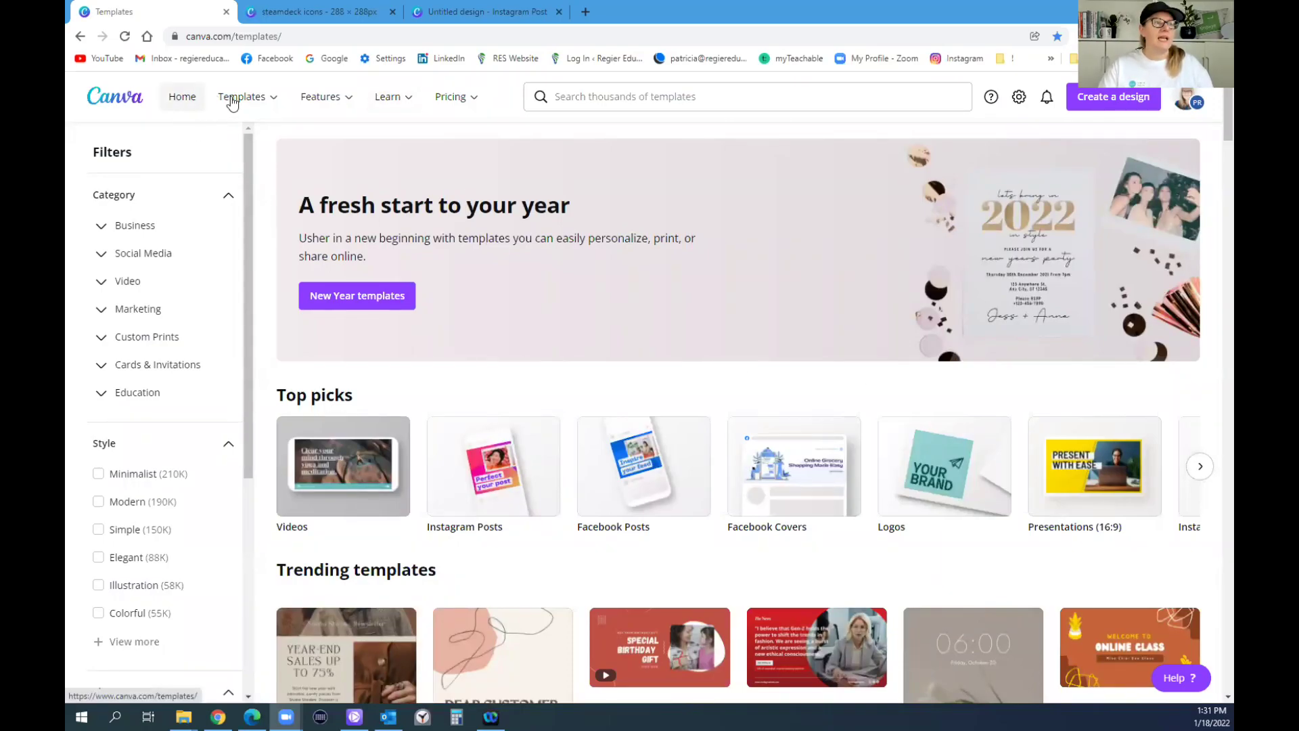
Open the Create a design list, which includes Instagram Post (1080 × 1080 px) and Logo
mouse_move(240, 101)
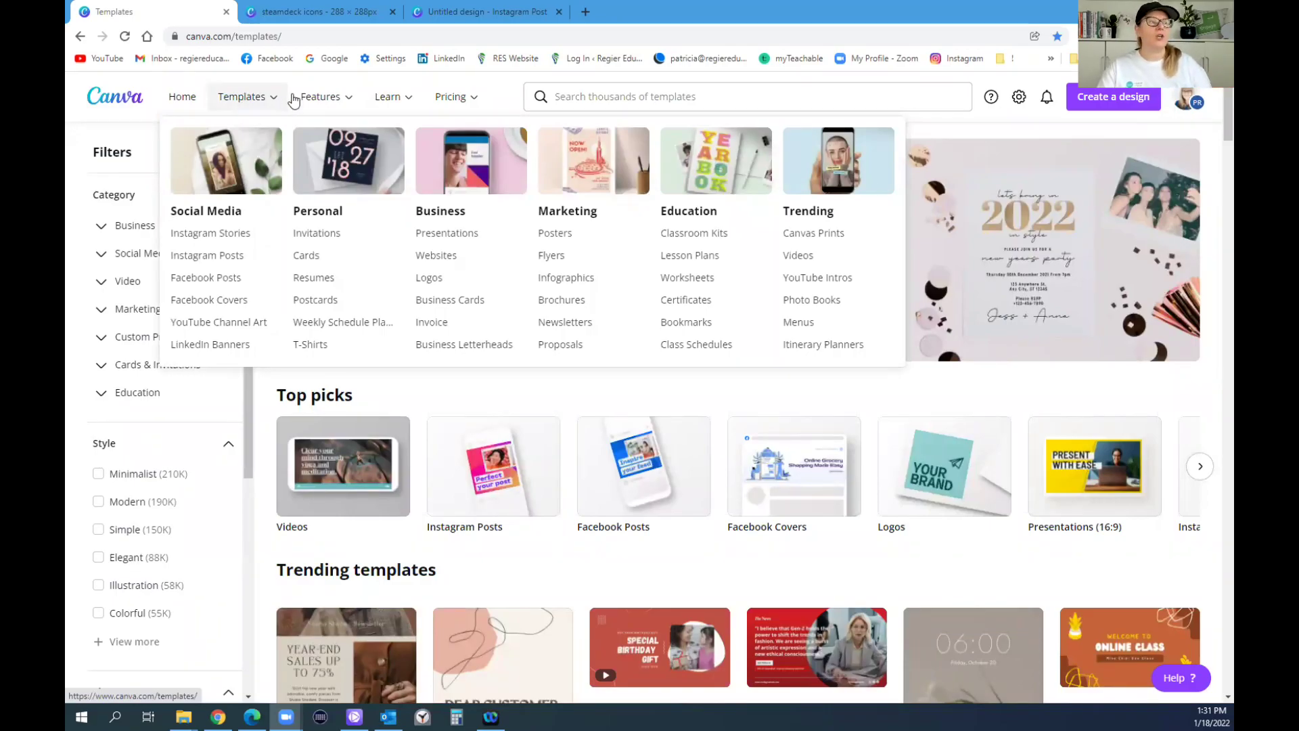
mouse_move(382, 100)
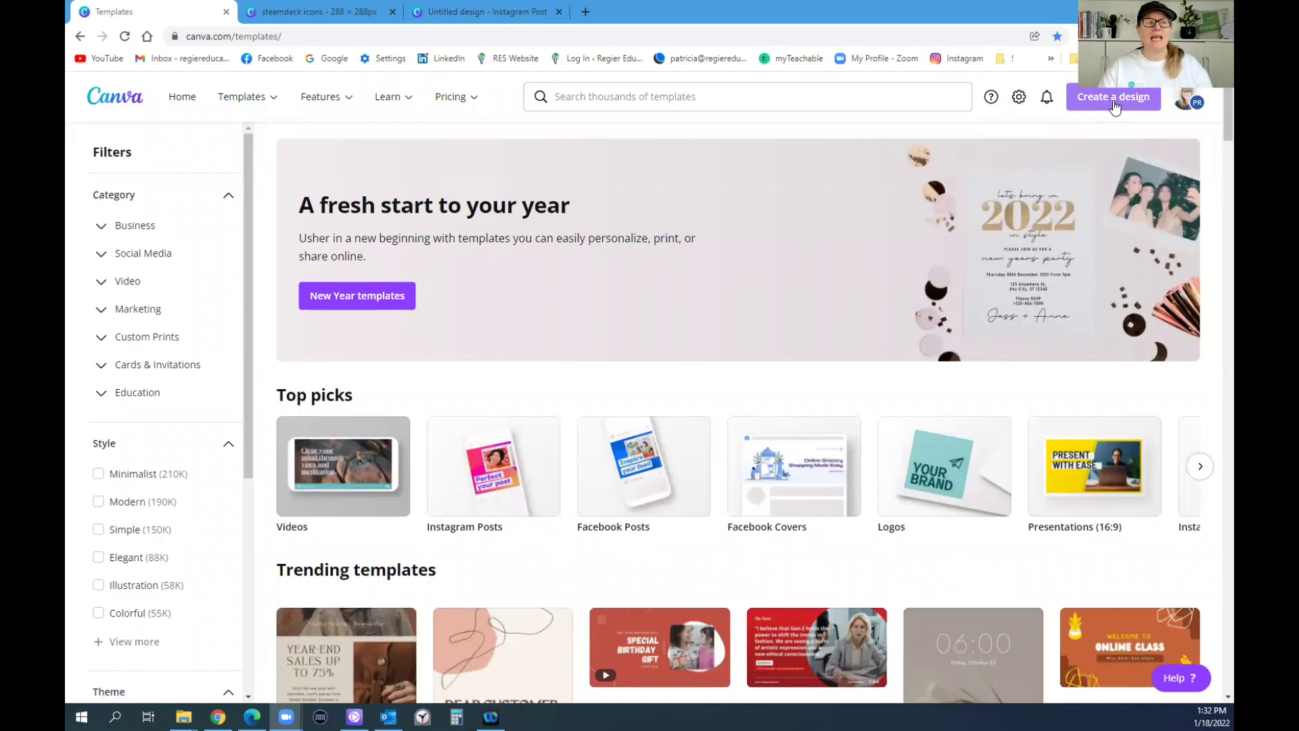
click(1115, 105)
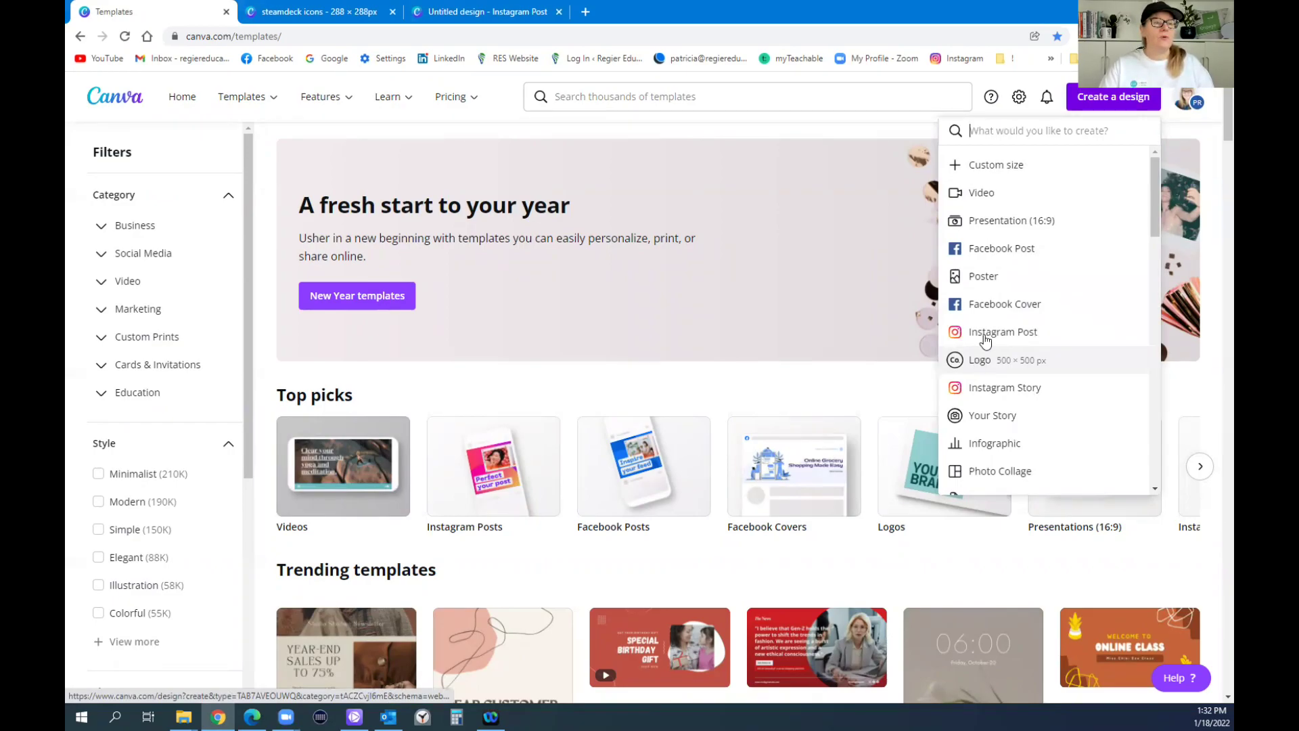
Create an Instagram Post and add the blue Zoom camera icon found by searching Elements for 'zoom'
click(986, 334)
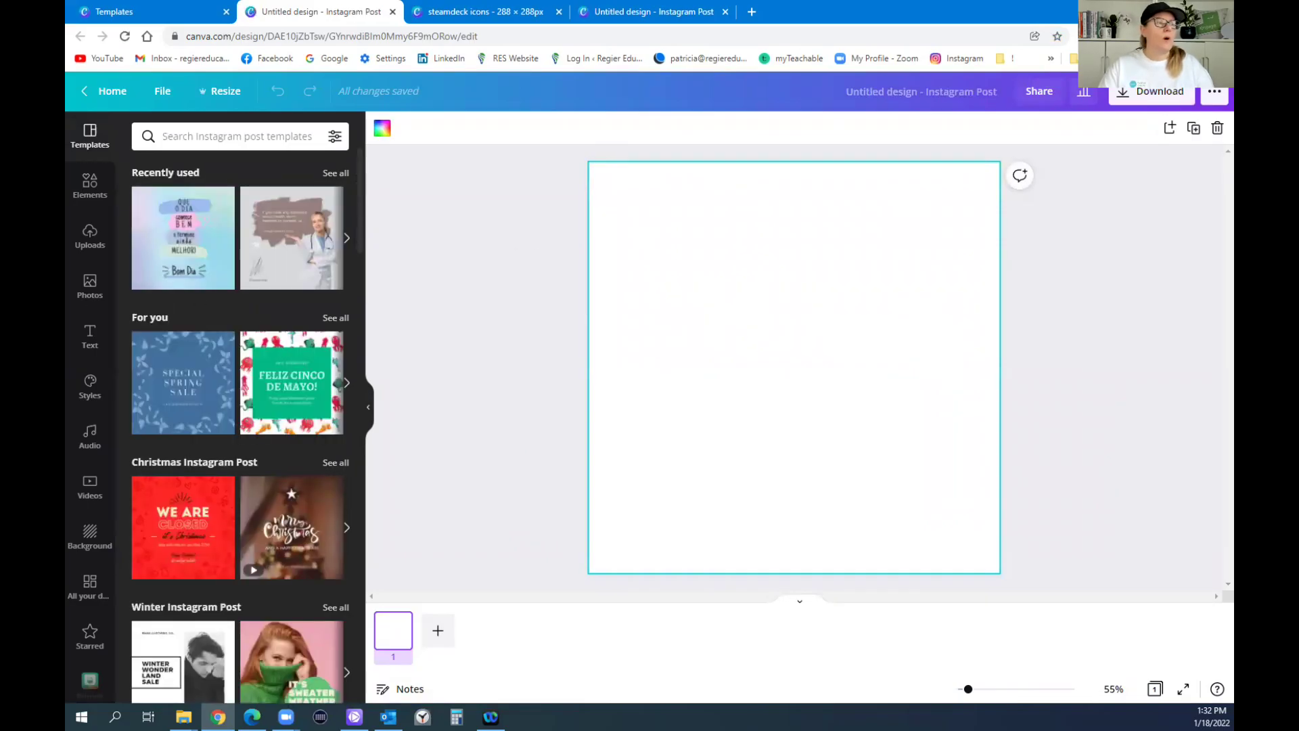
click(90, 184)
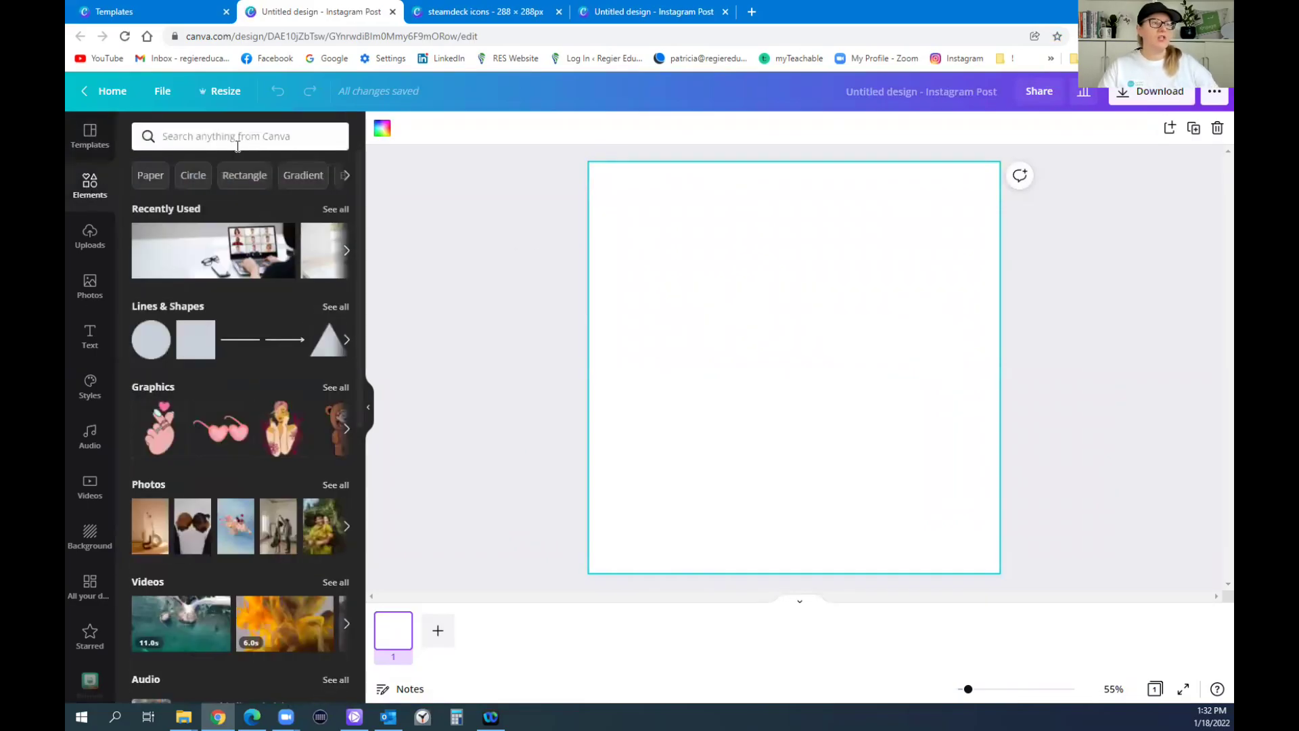
click(237, 138)
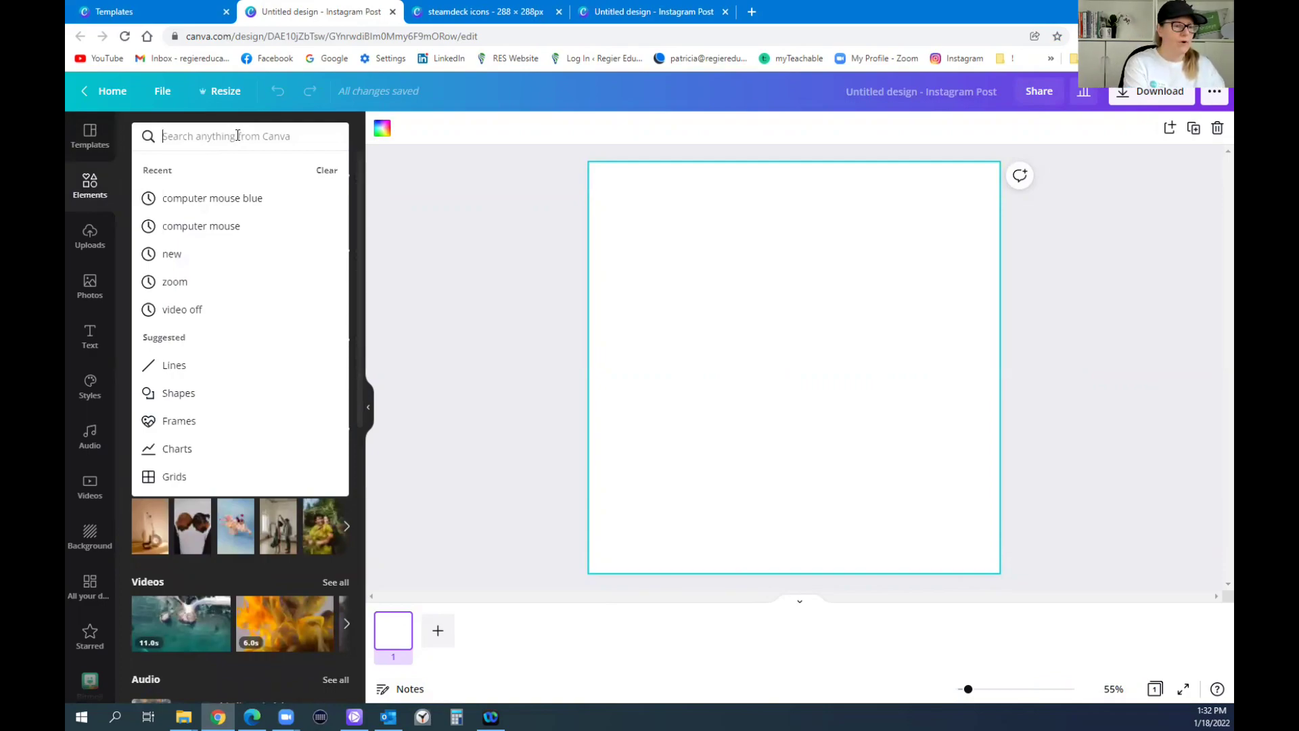
text(zoom)
key(Return)
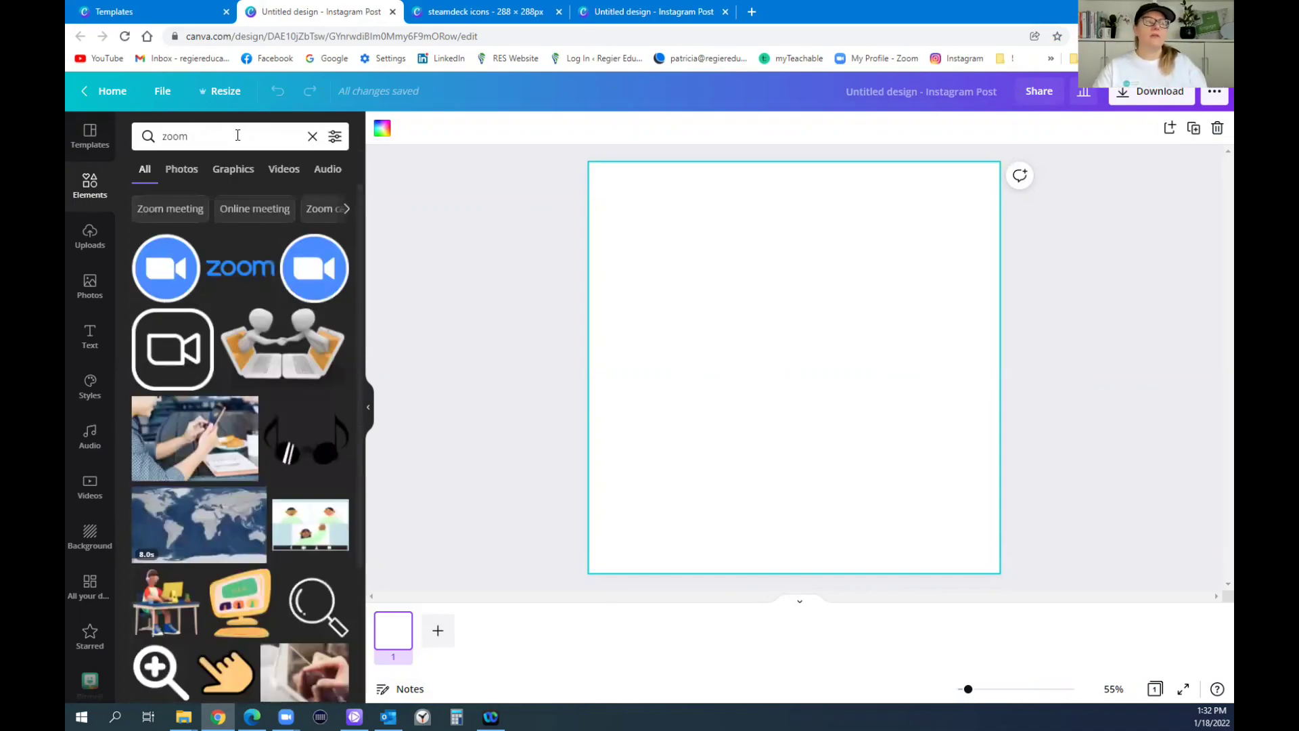
click(166, 275)
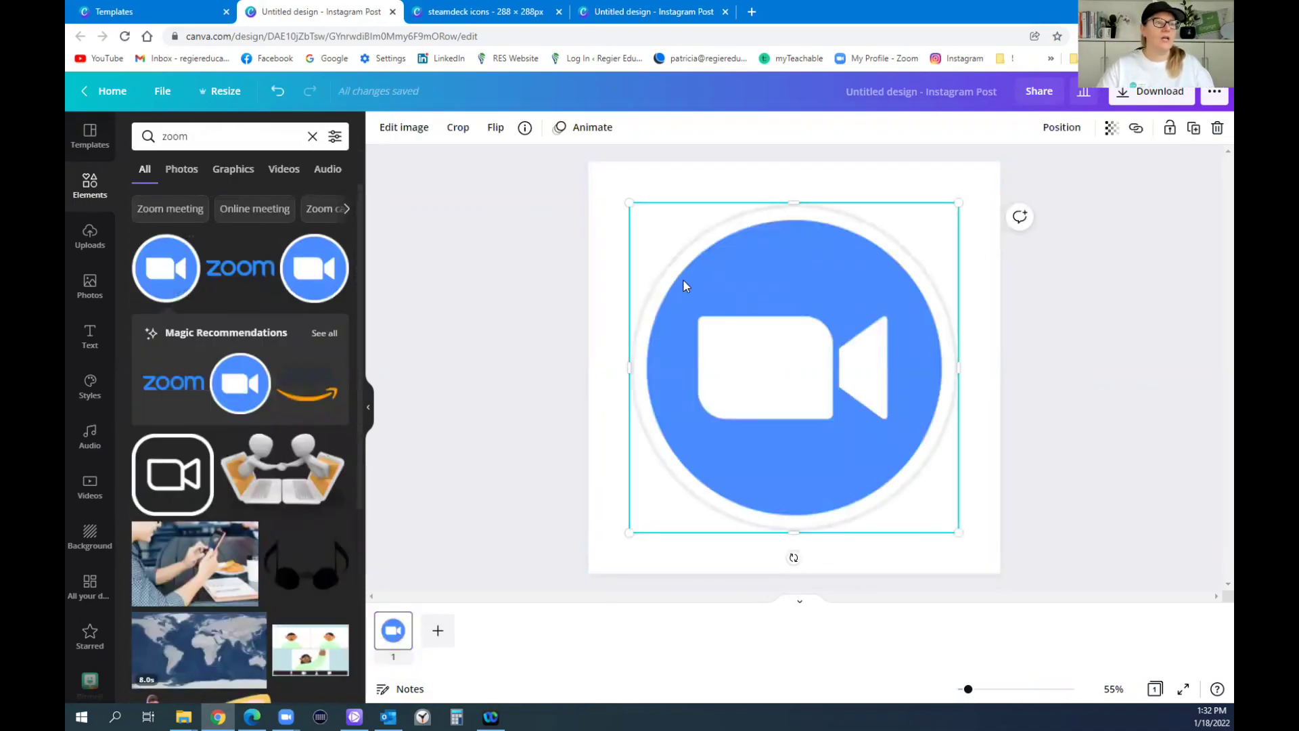
click(685, 180)
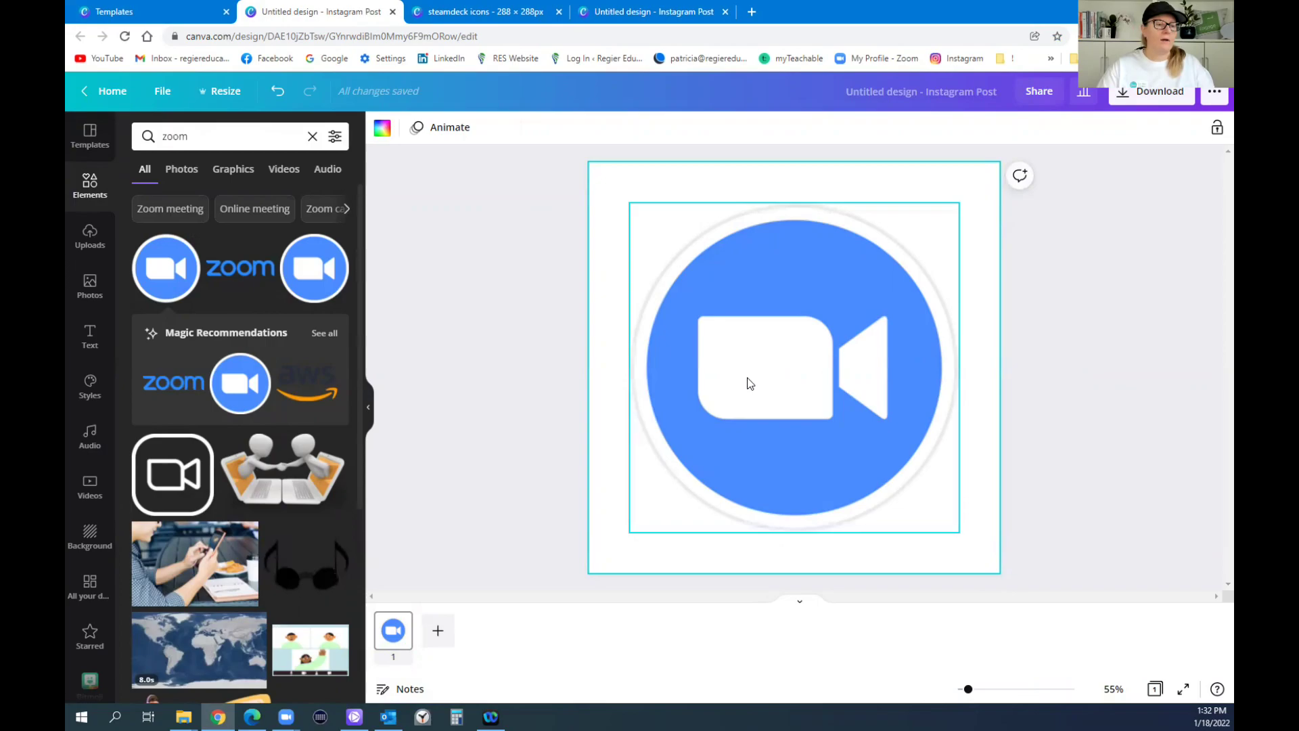
click(1119, 98)
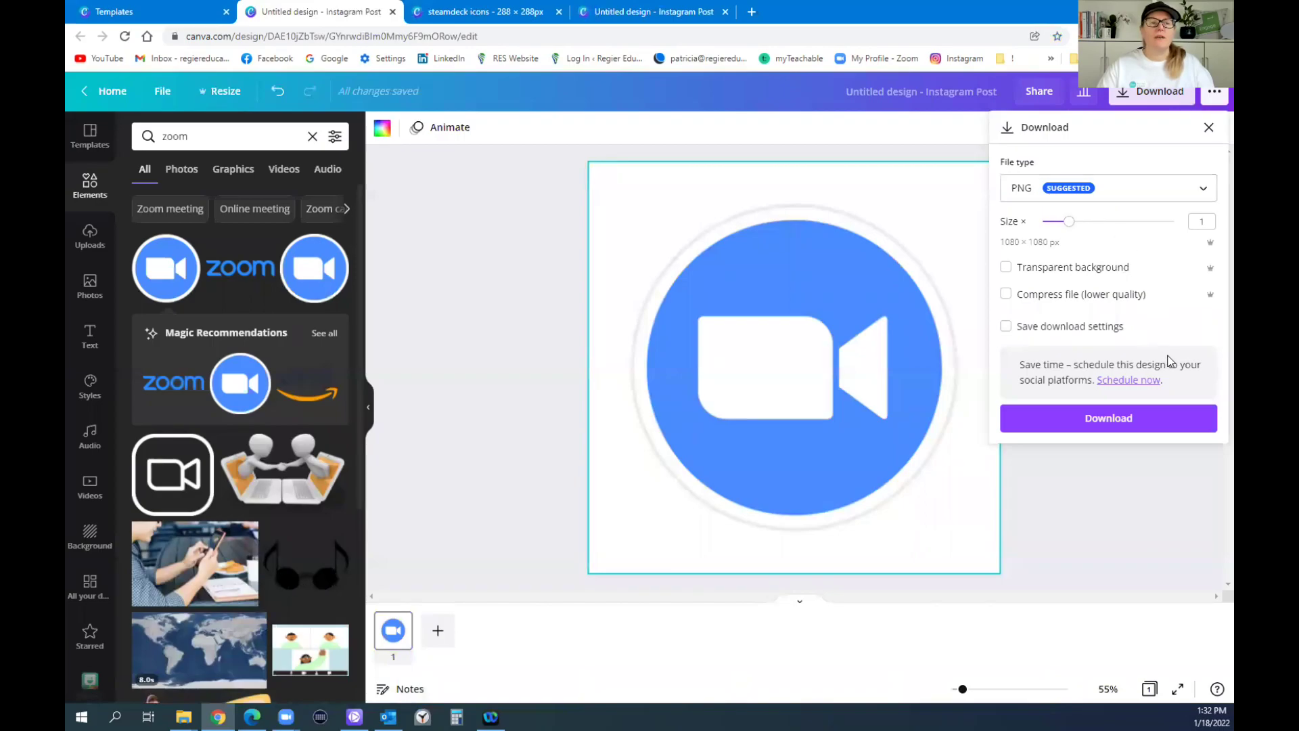
Download the Zoom icon design as a PNG, saved as Untitled design (2).png
click(1113, 419)
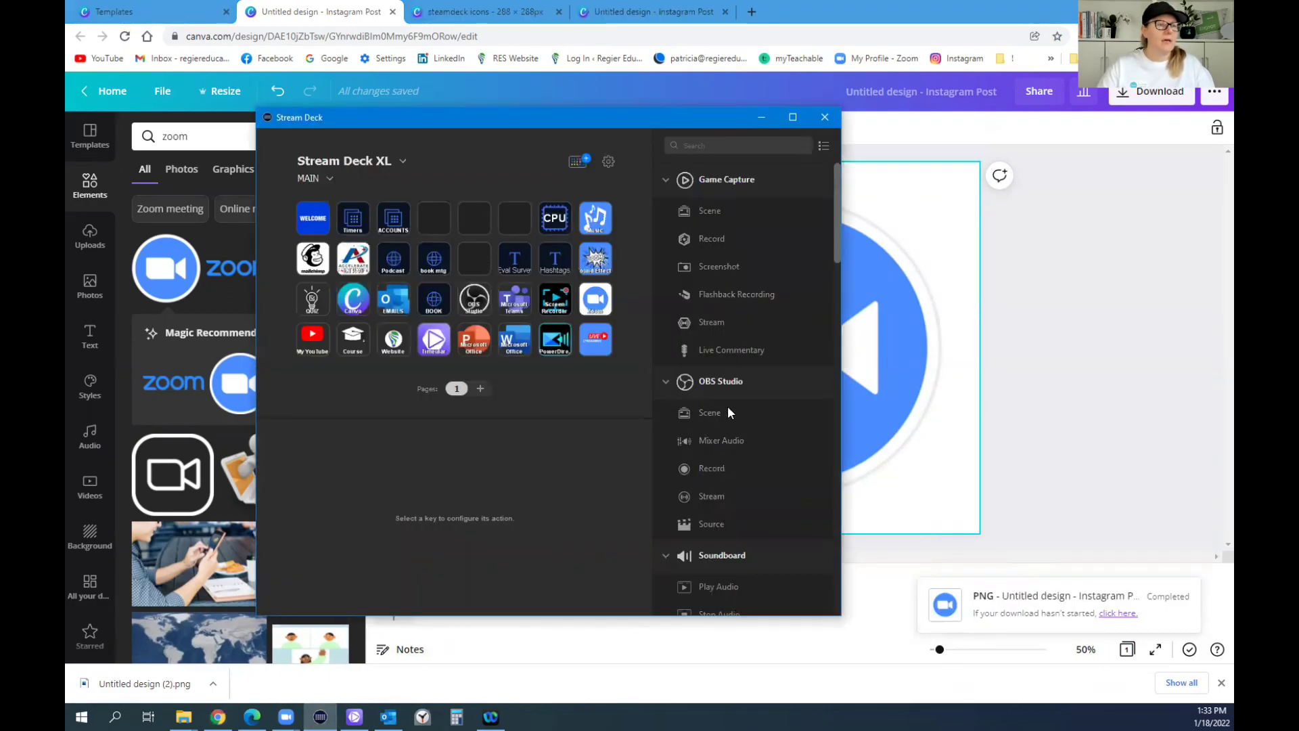
scroll(720, 343, down, 10)
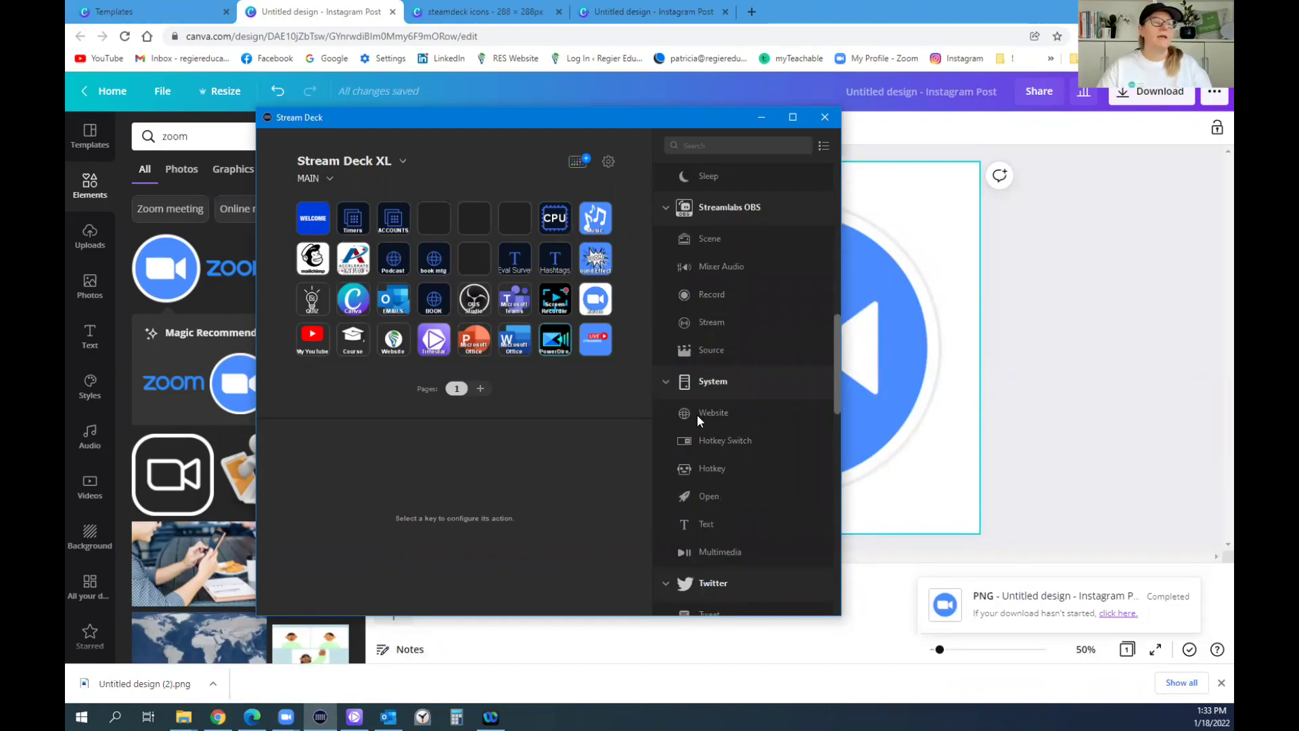
click(470, 270)
drag(464, 283, 473, 266)
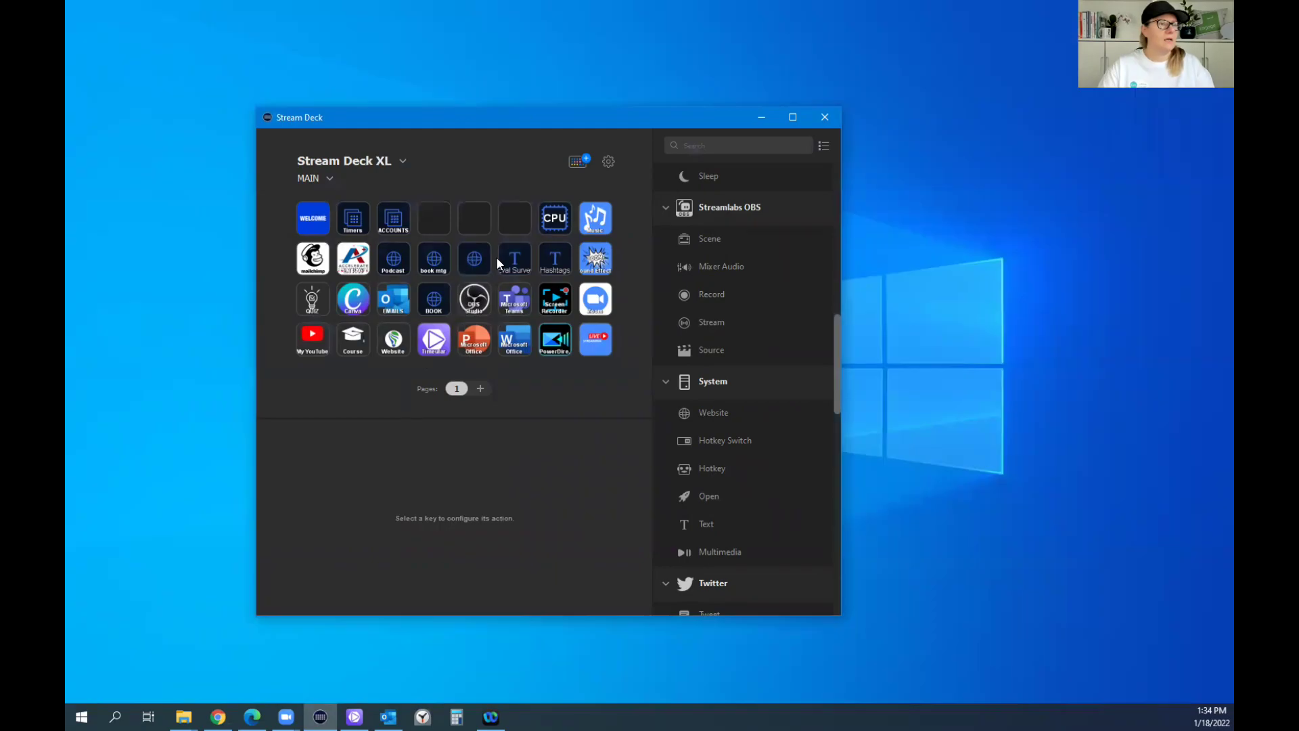
click(474, 260)
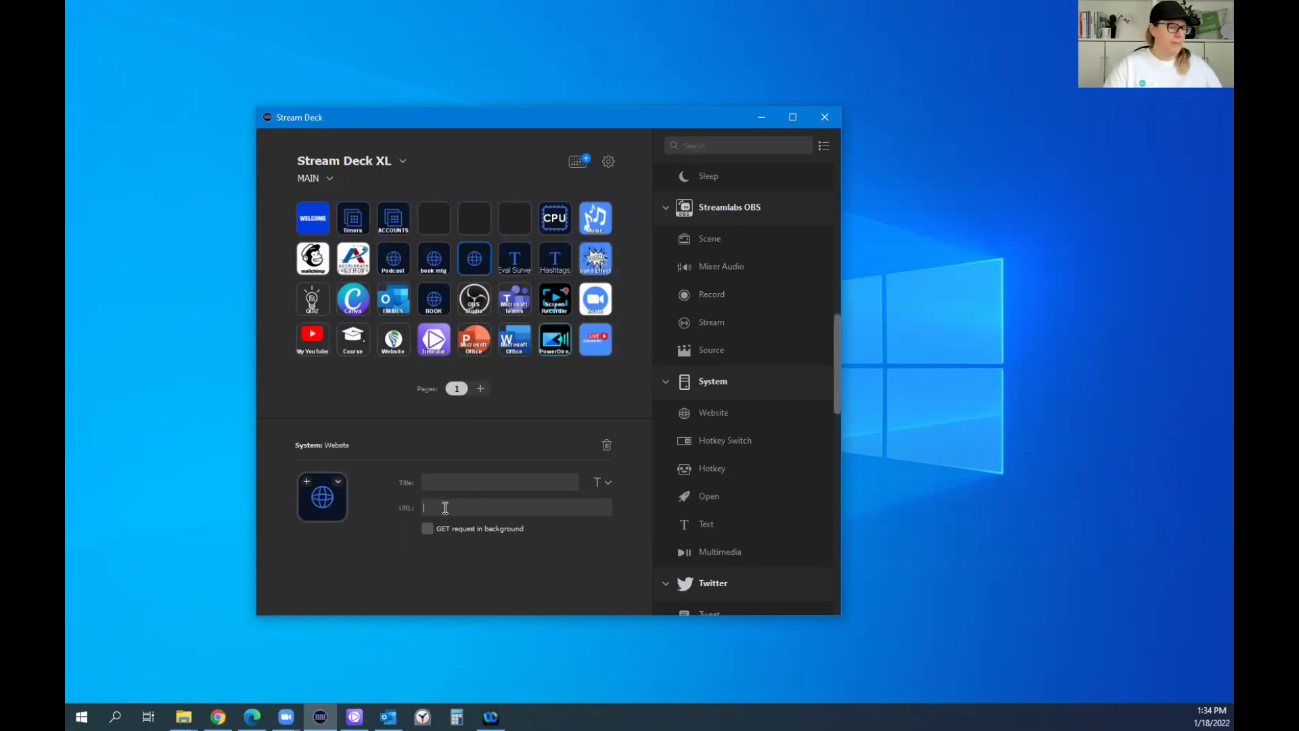
text(https://www.canva.com/)
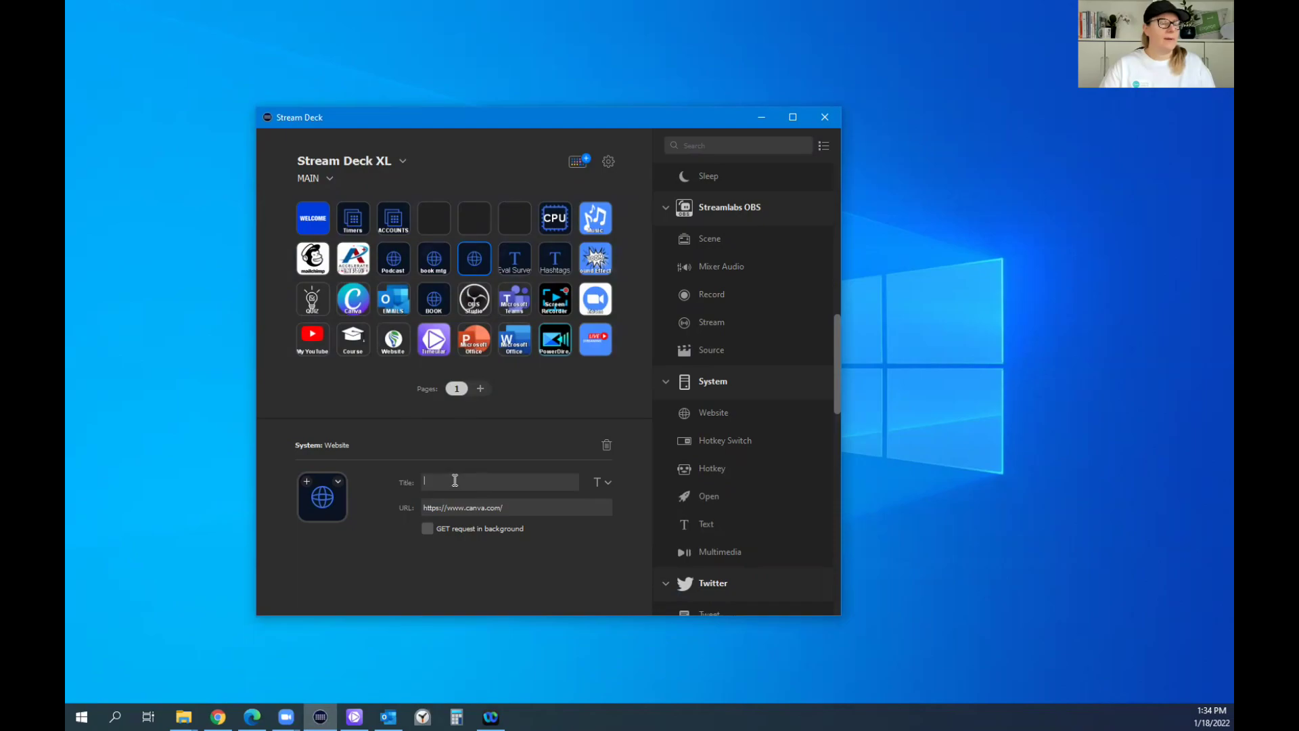
click(455, 480)
text(Canva)
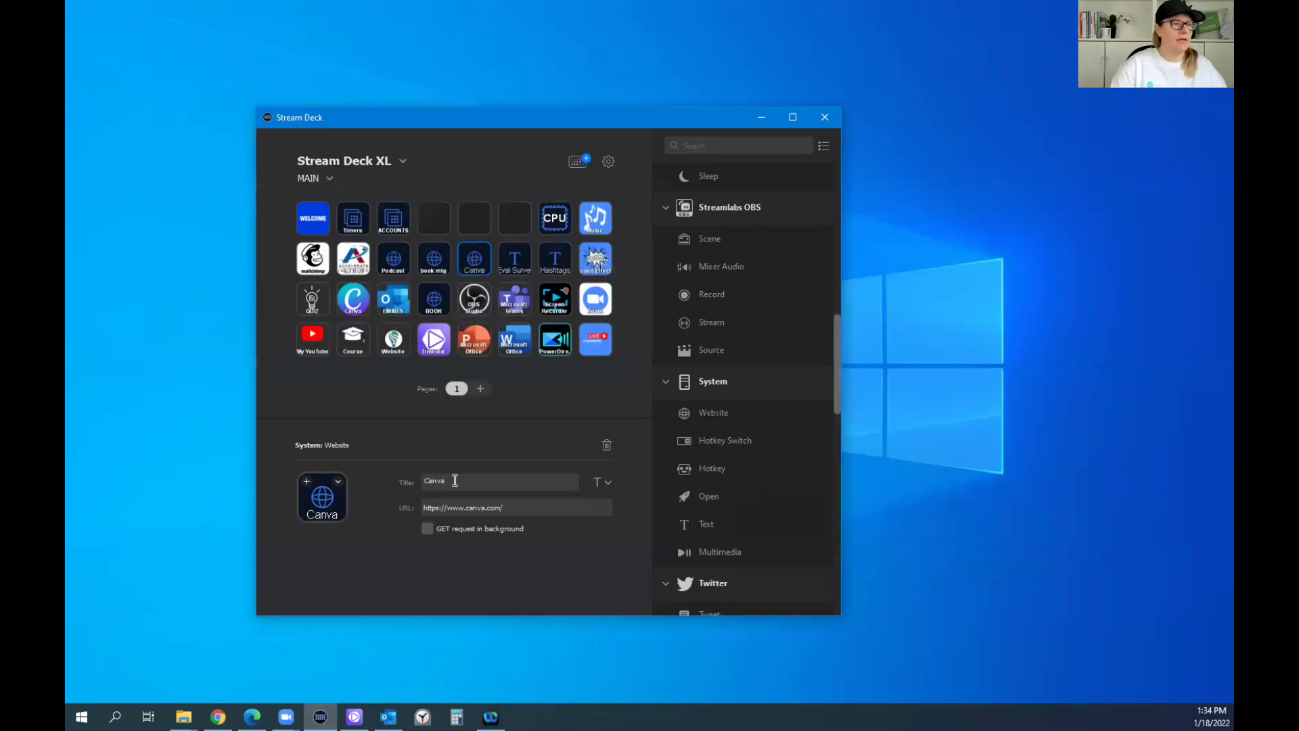
click(308, 485)
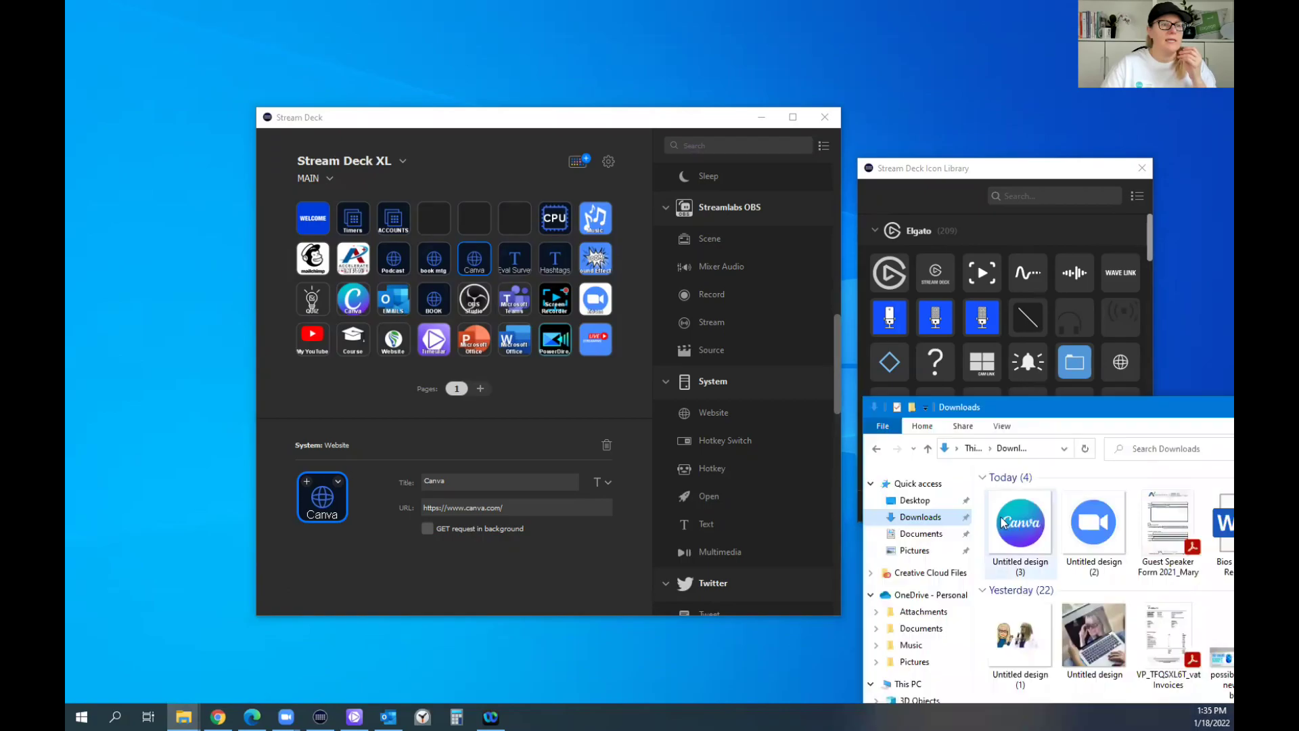
Drag the downloaded design PNG from the Downloads folder onto the Canva key's icon
drag(1025, 537, 334, 521)
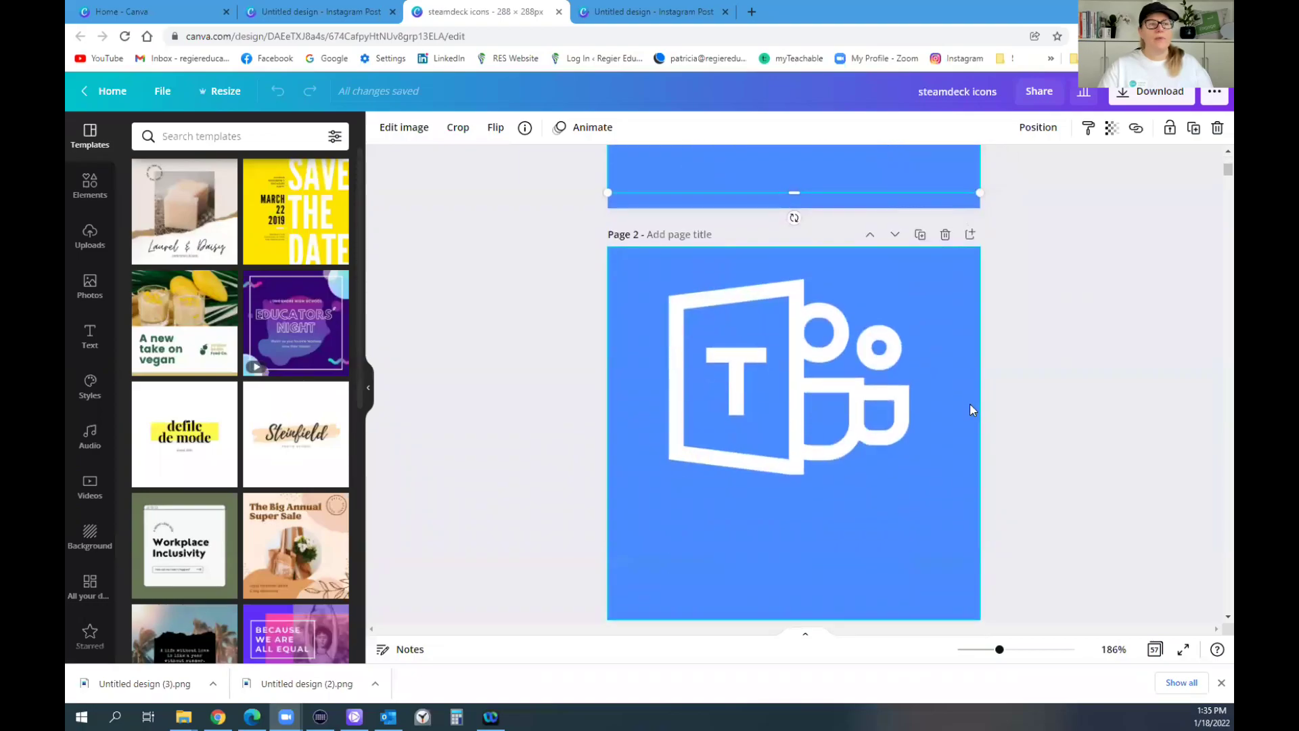
click(798, 388)
scroll(822, 411, down, 2)
scroll(821, 411, down, 12)
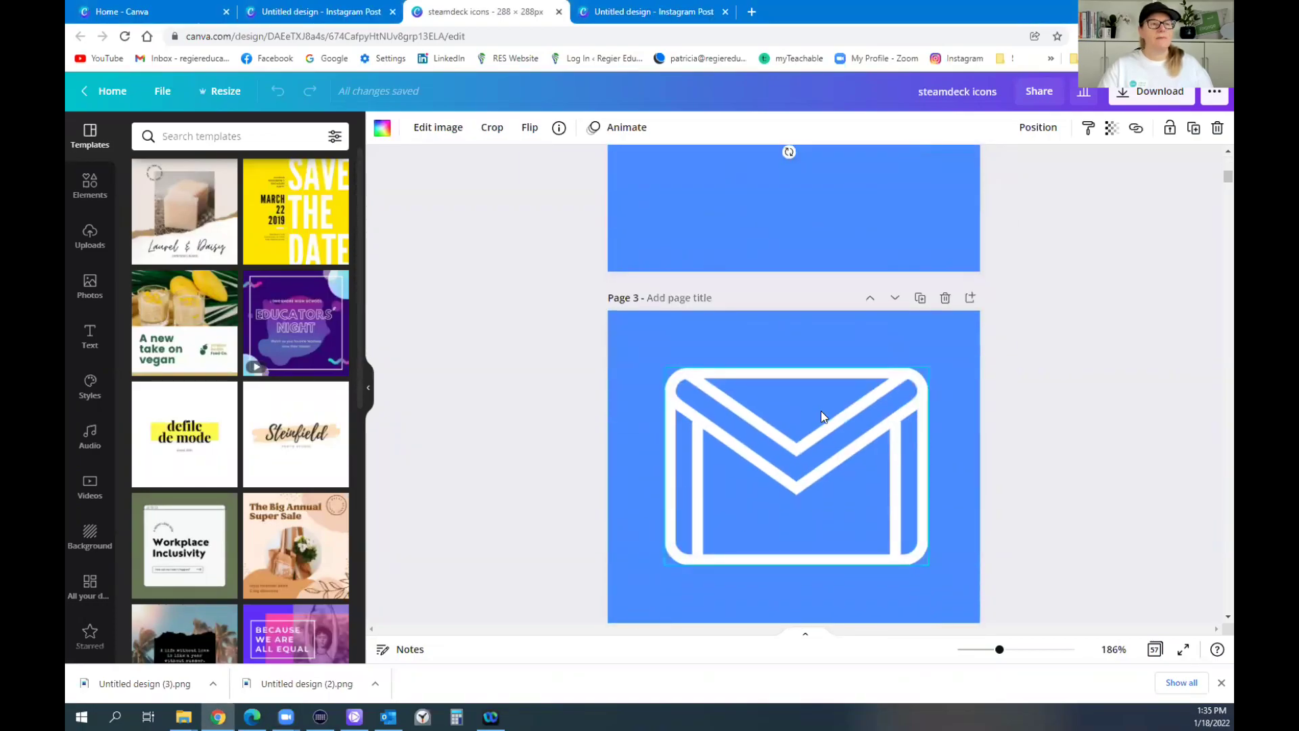
scroll(822, 412, down, 1)
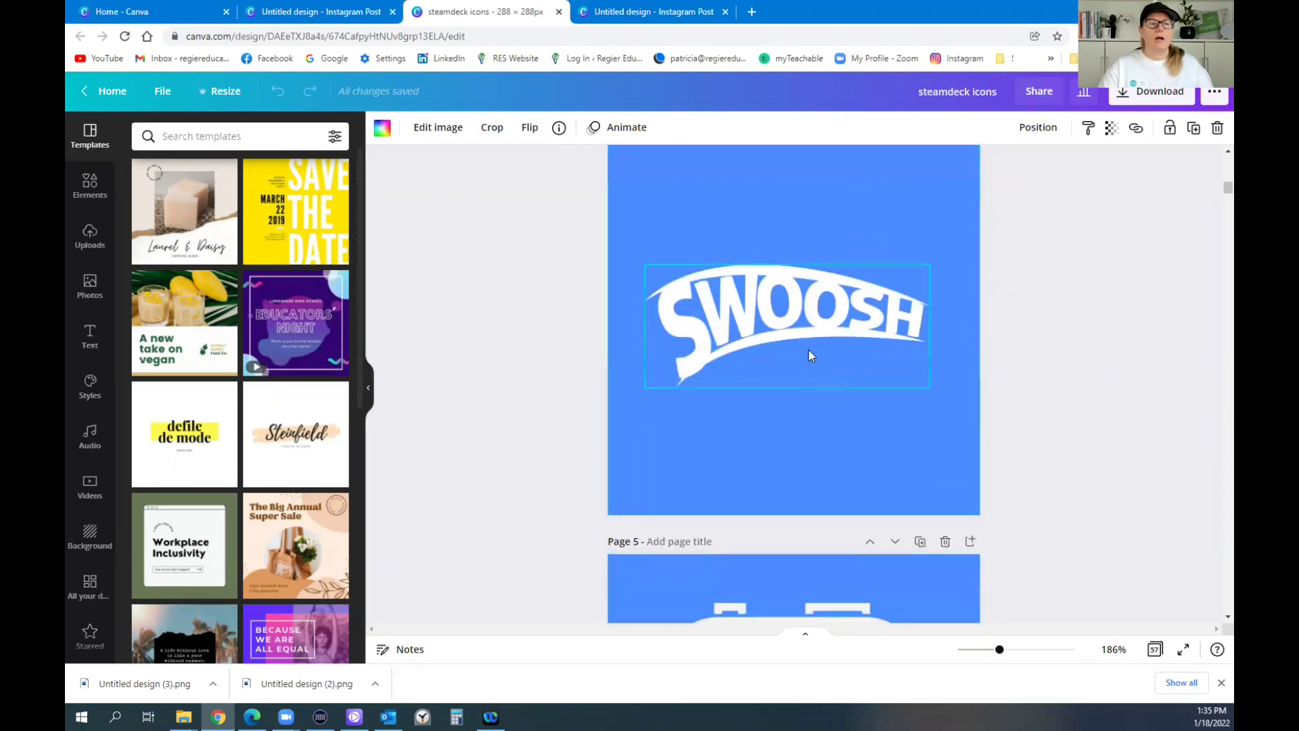
scroll(809, 350, down, 8)
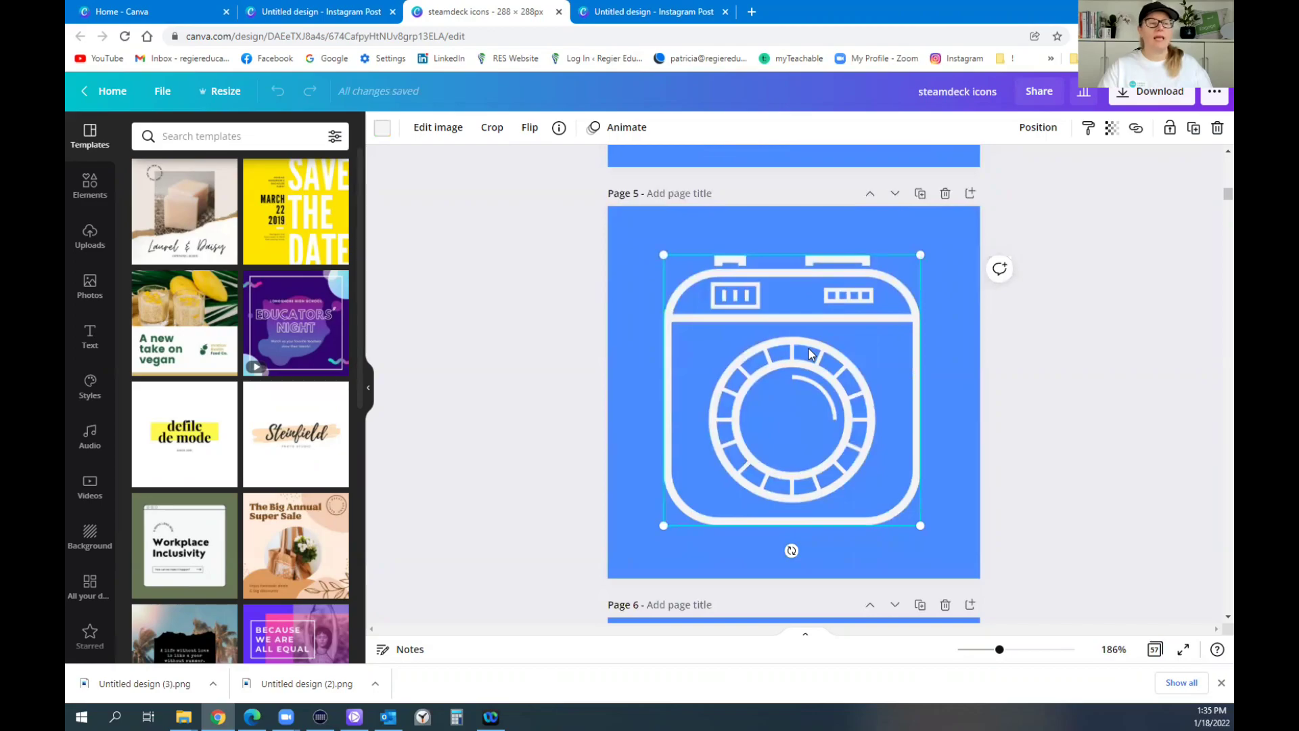
scroll(811, 353, down, 17)
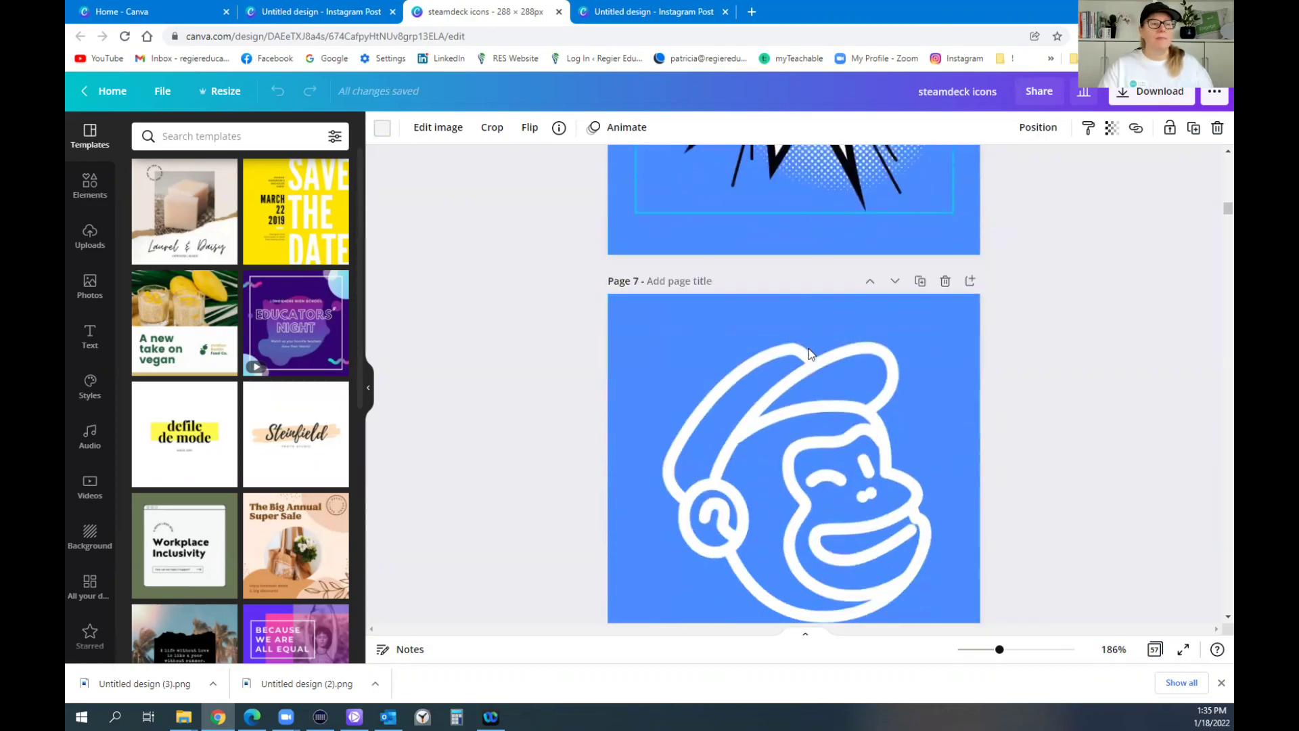
scroll(810, 353, down, 4)
scroll(809, 352, down, 10)
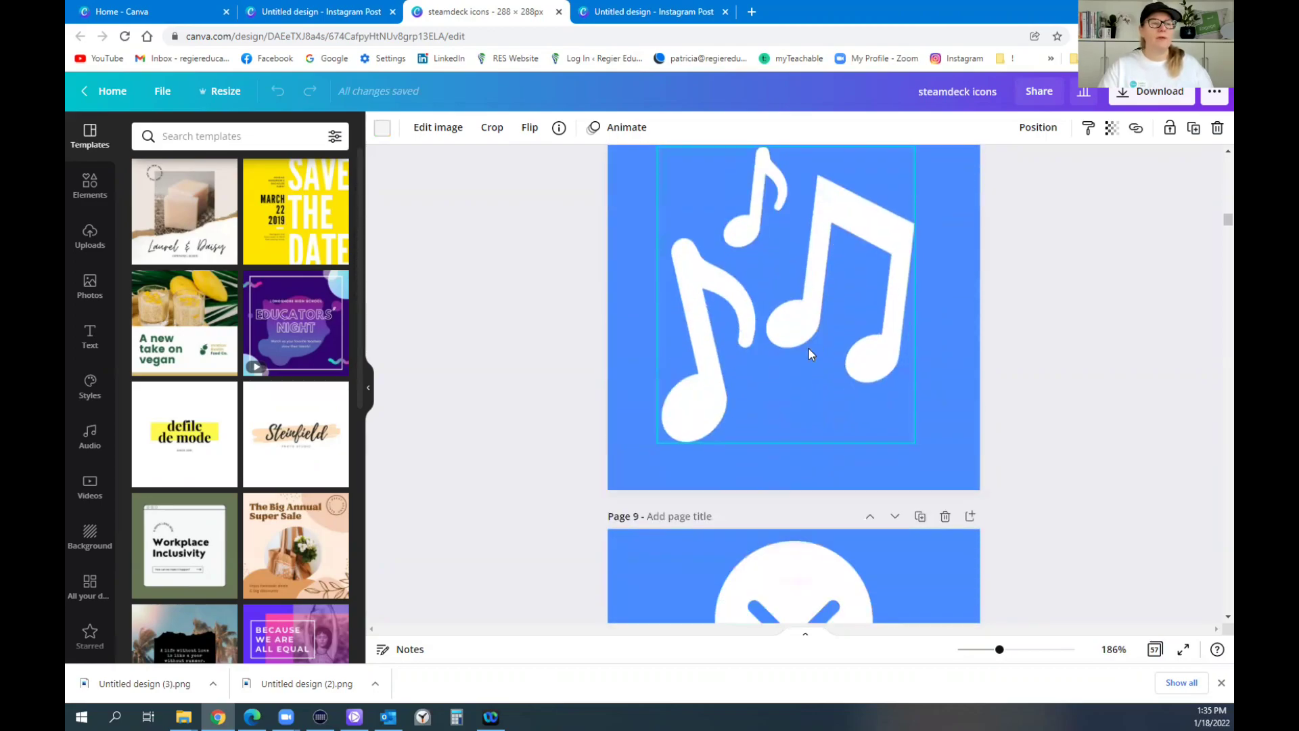
scroll(809, 348, up, 3)
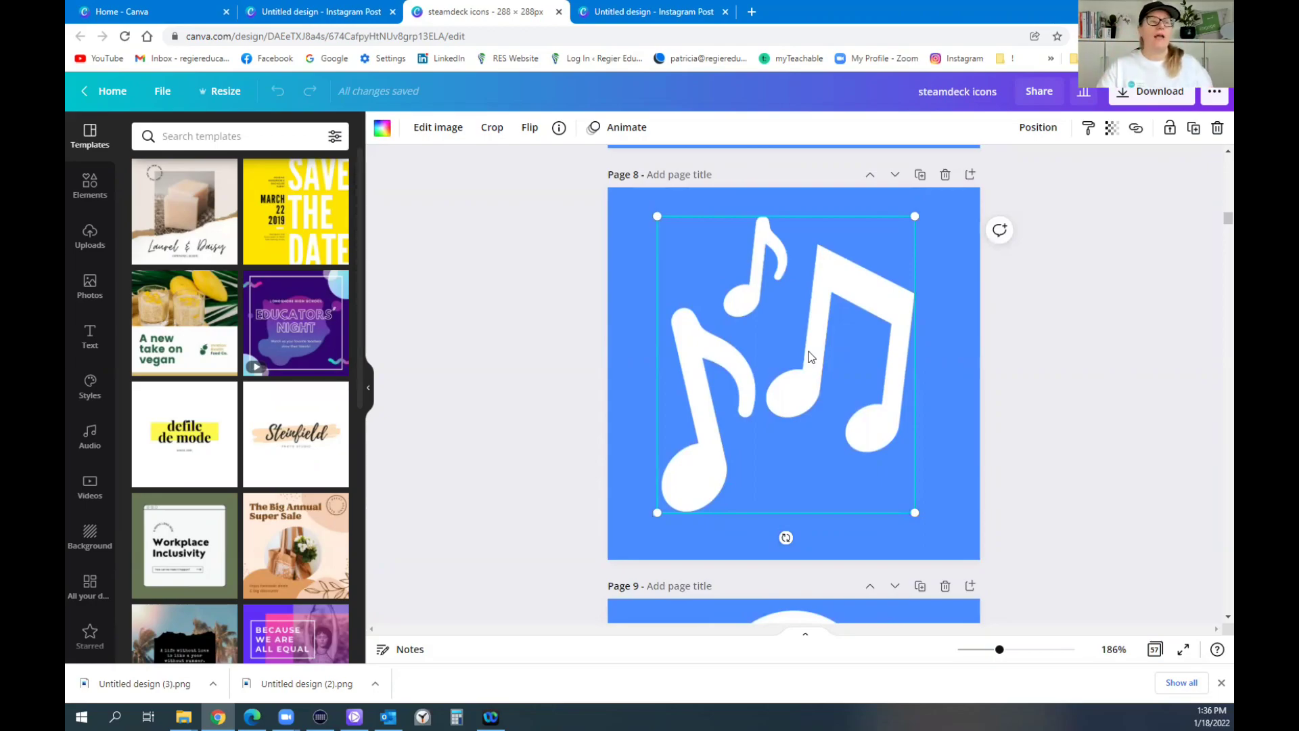
scroll(810, 351, down, 2)
scroll(812, 365, down, 20)
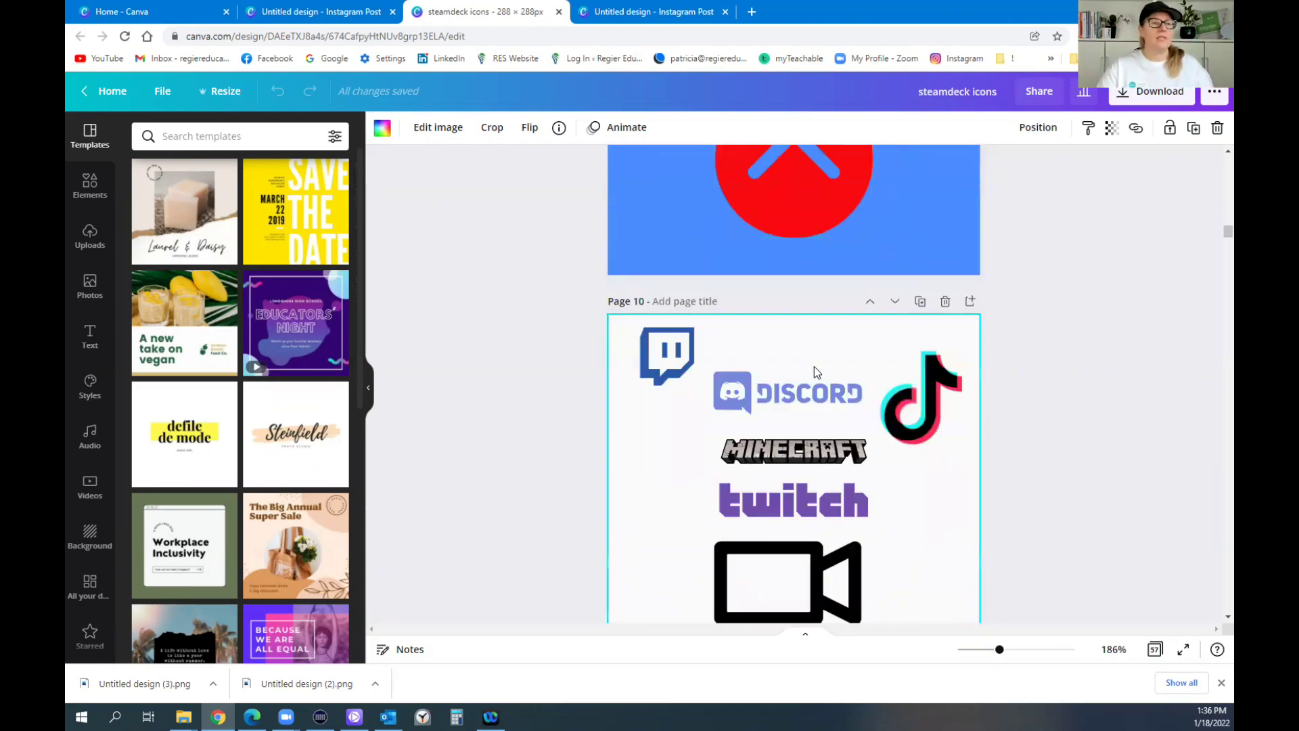
scroll(814, 371, down, 15)
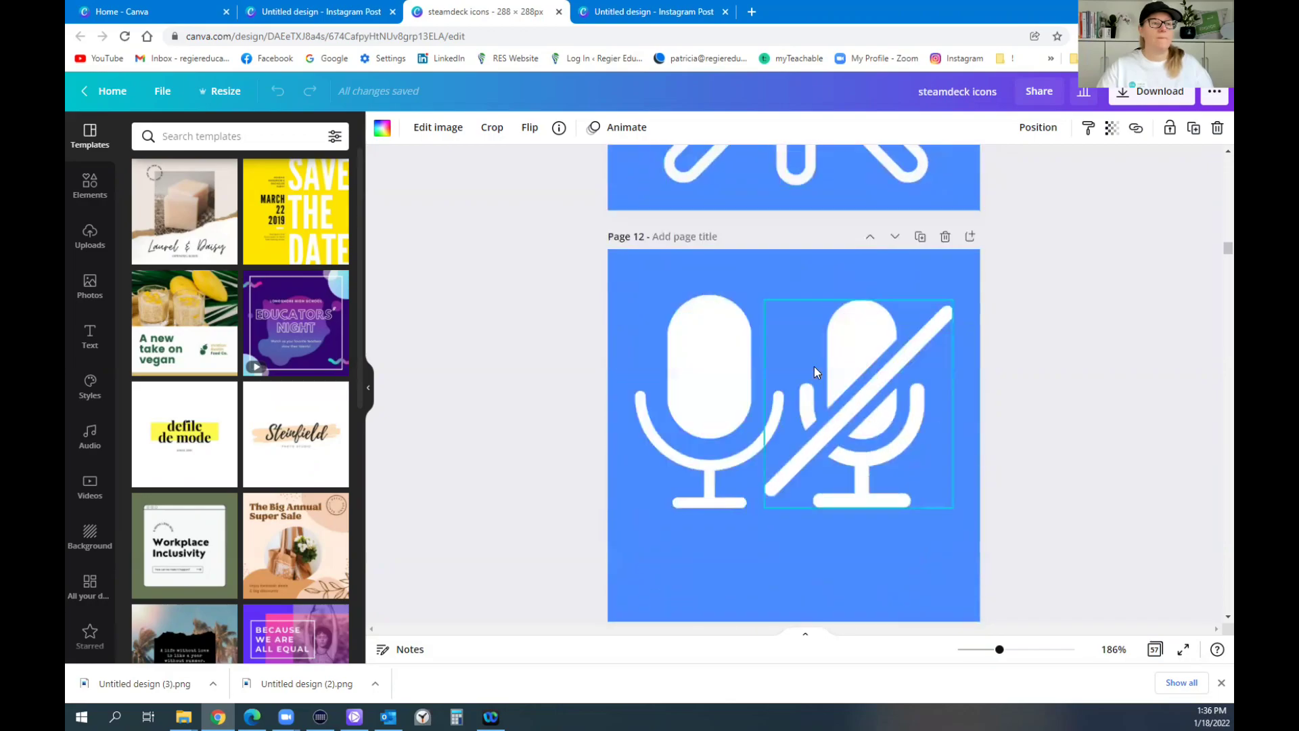
scroll(815, 371, down, 15)
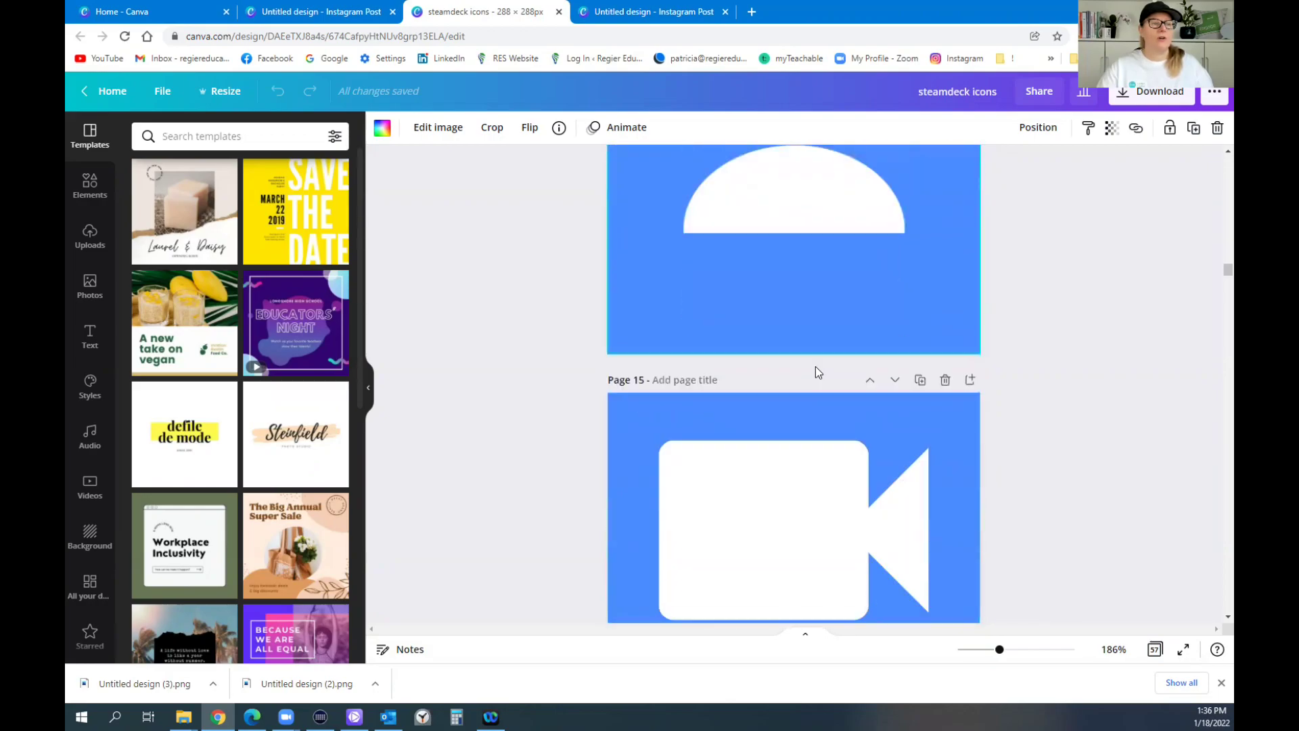
scroll(820, 373, down, 20)
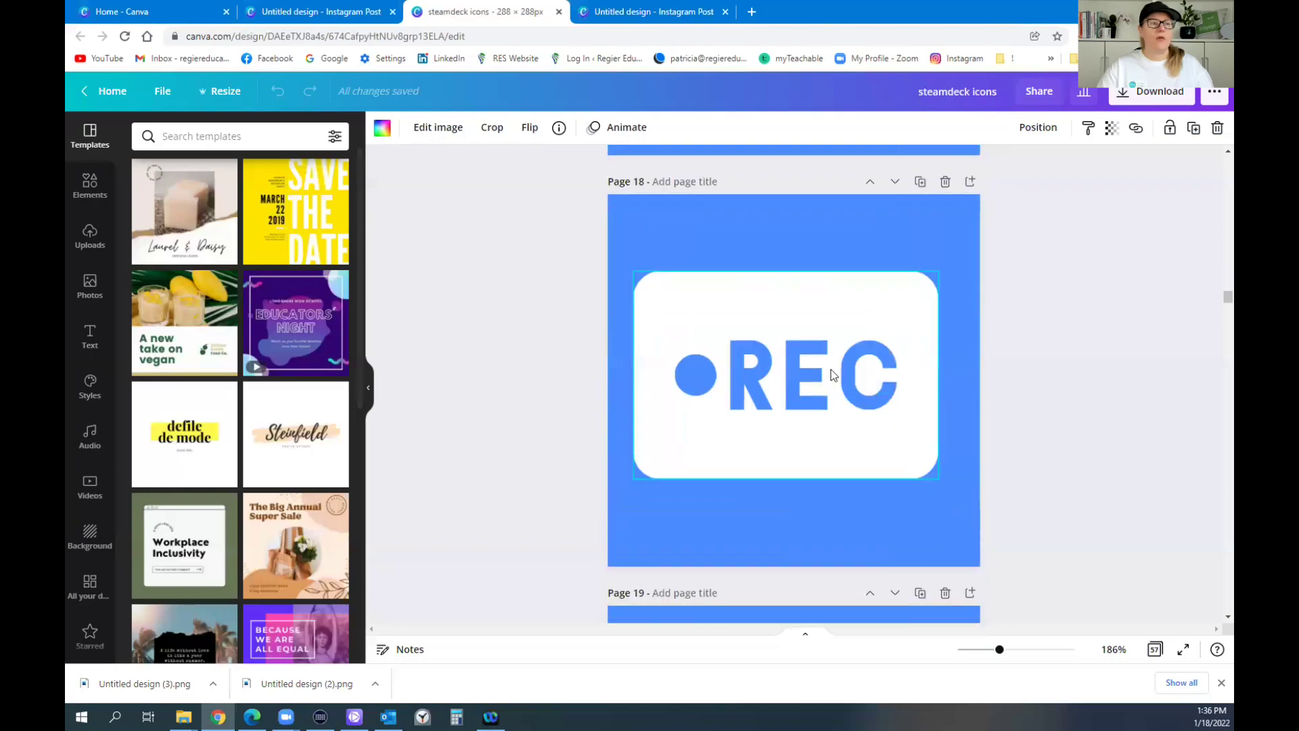
scroll(832, 375, down, 20)
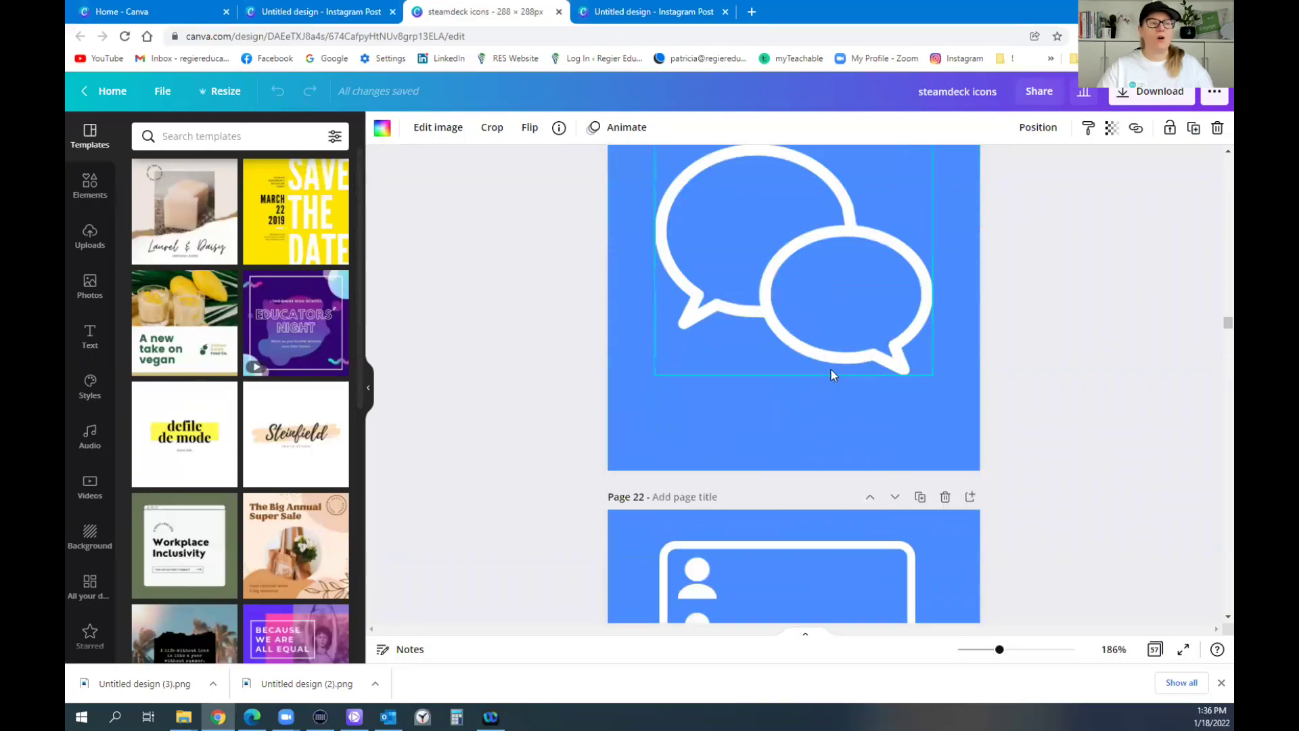
scroll(833, 375, down, 20)
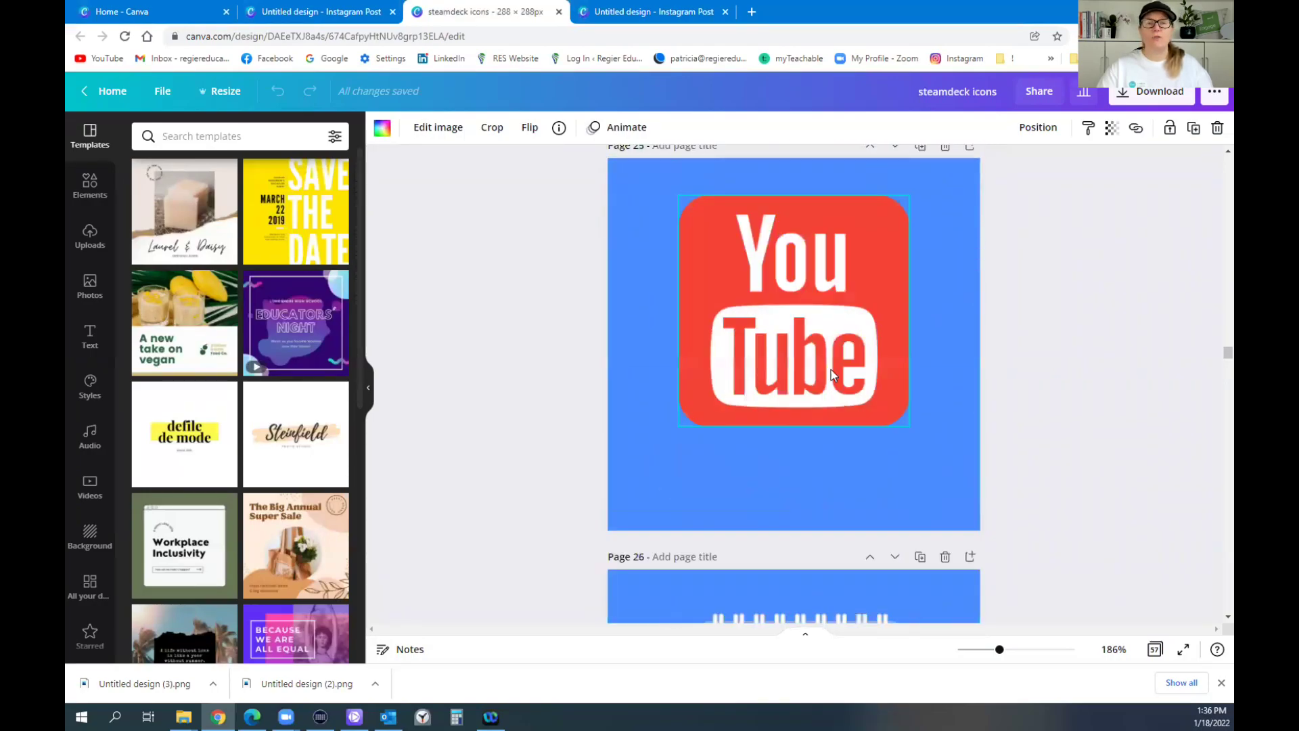
scroll(834, 375, down, 20)
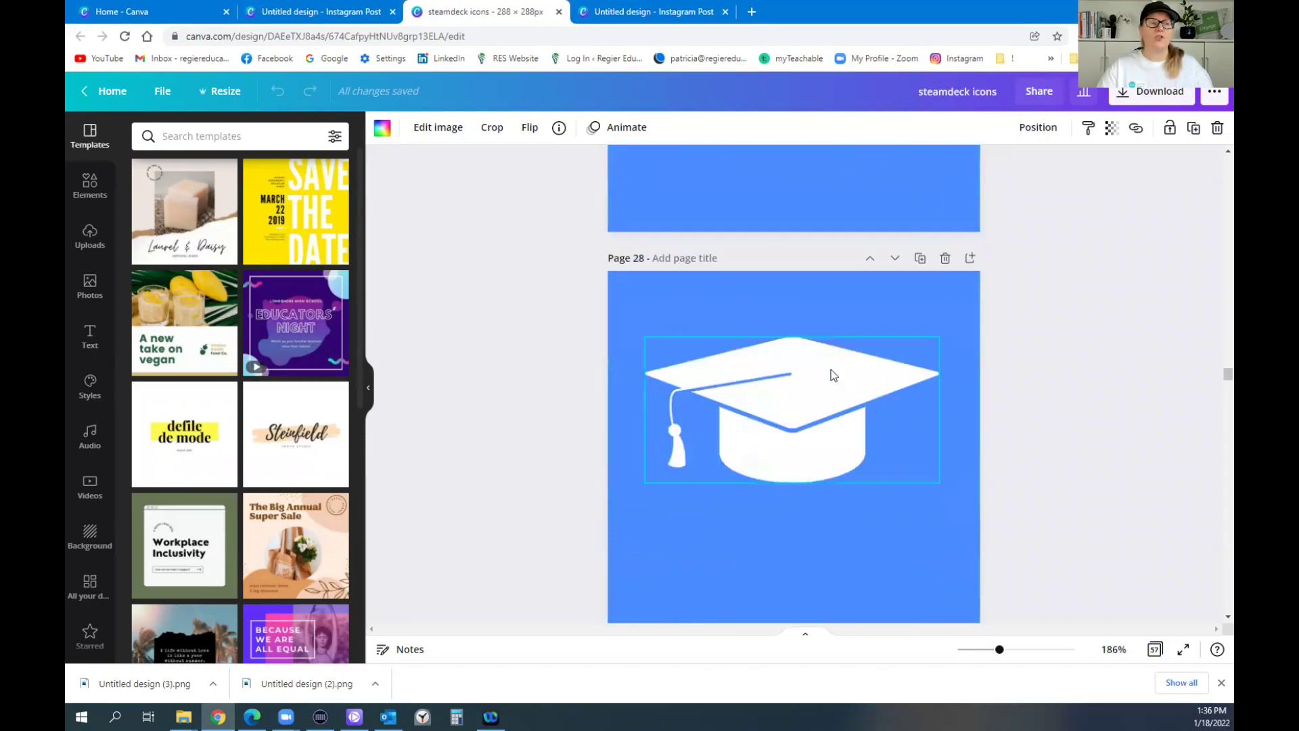
scroll(833, 375, down, 20)
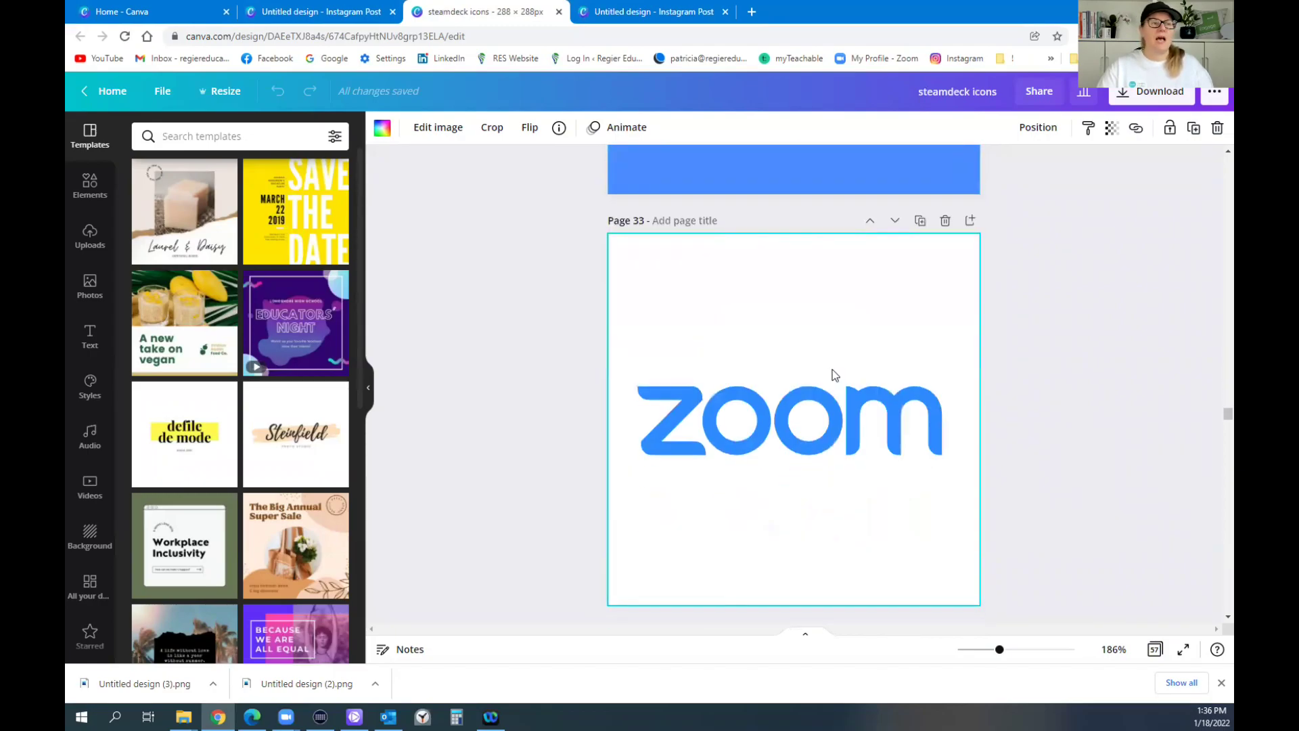
scroll(831, 368, up, 15)
scroll(833, 370, down, 17)
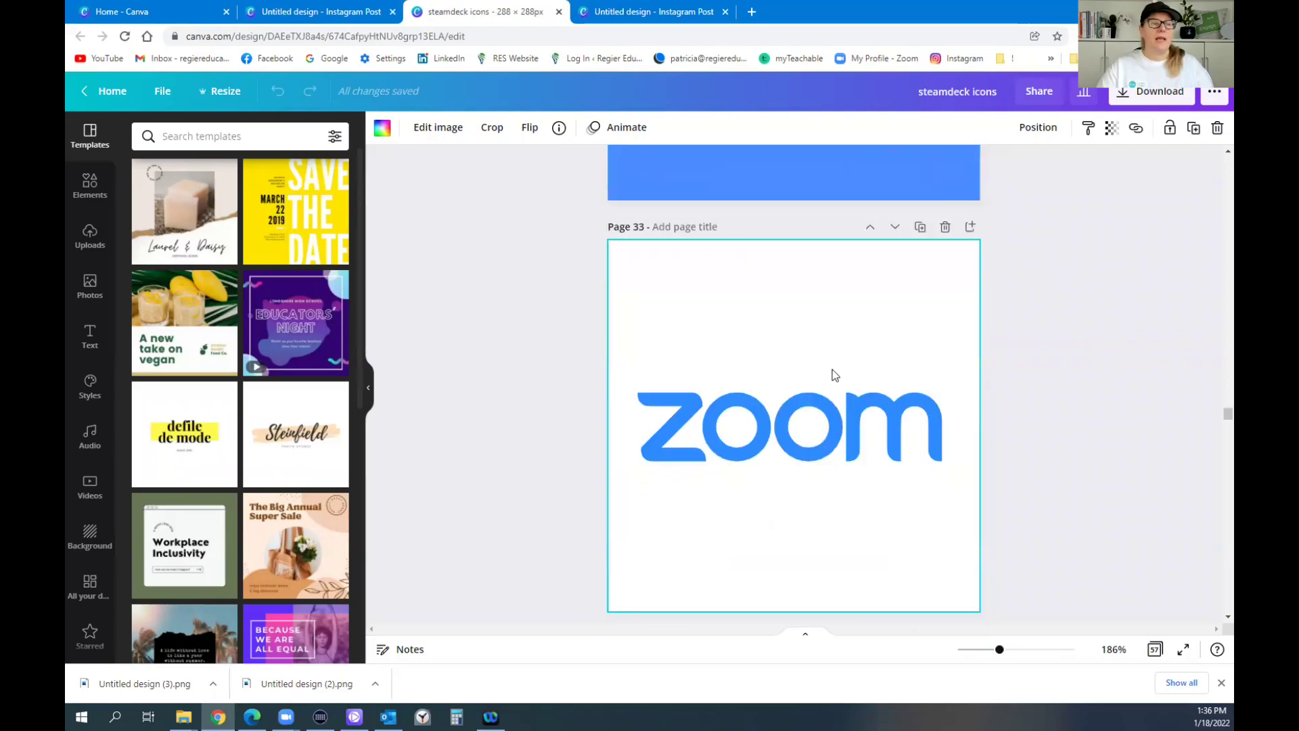
scroll(833, 370, down, 12)
scroll(832, 368, up, 4)
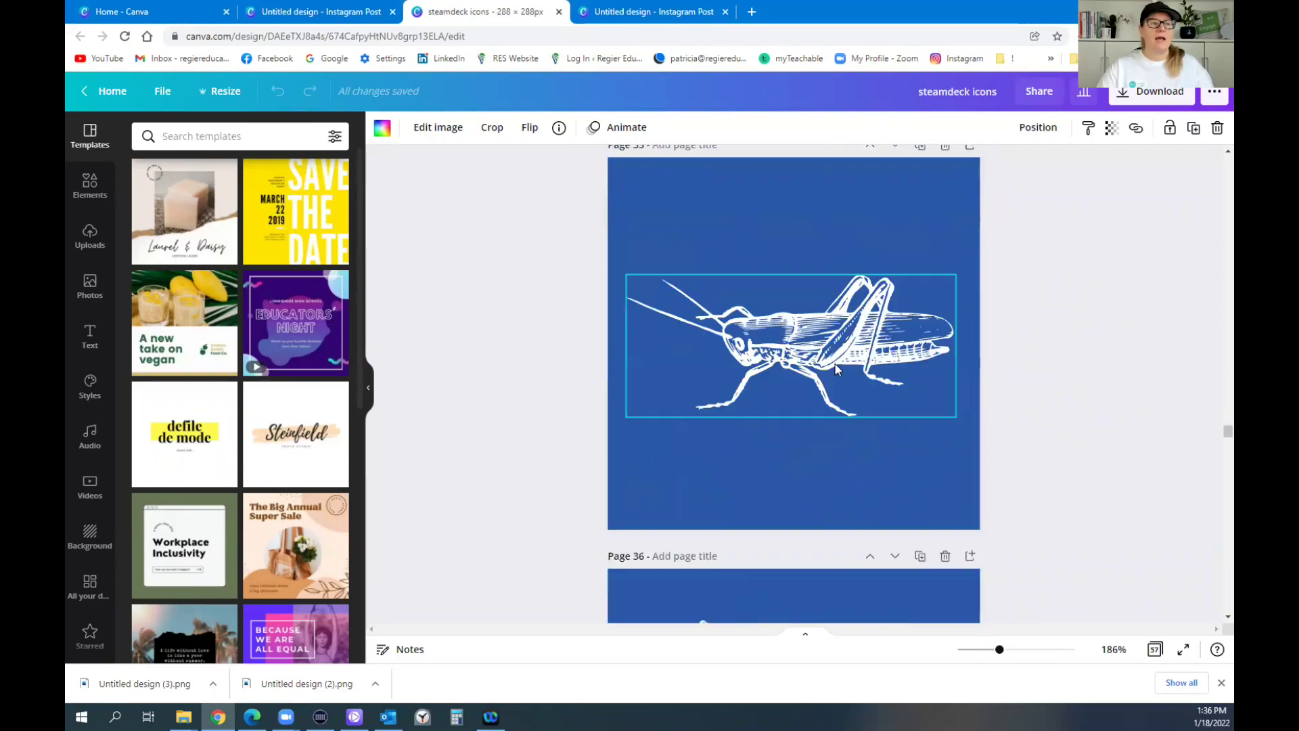
scroll(840, 369, down, 4)
scroll(844, 366, down, 18)
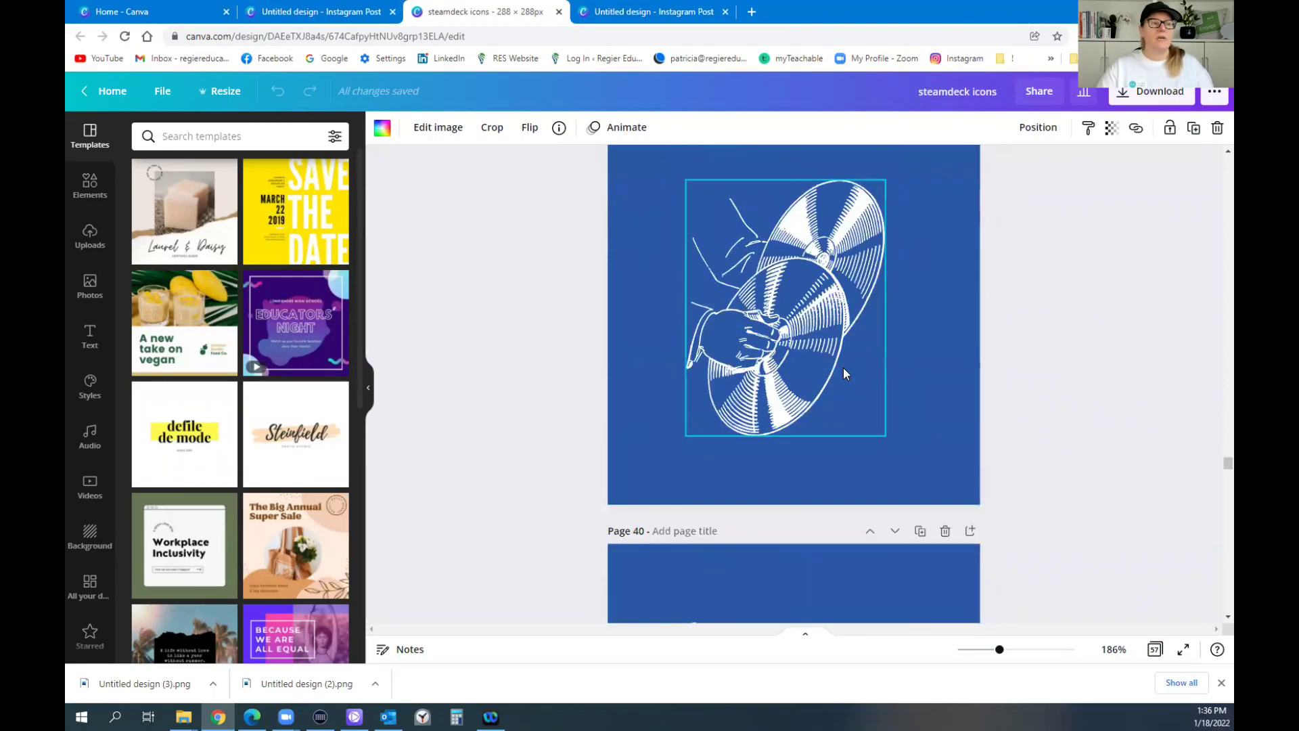
scroll(846, 364, up, 11)
scroll(849, 366, up, 14)
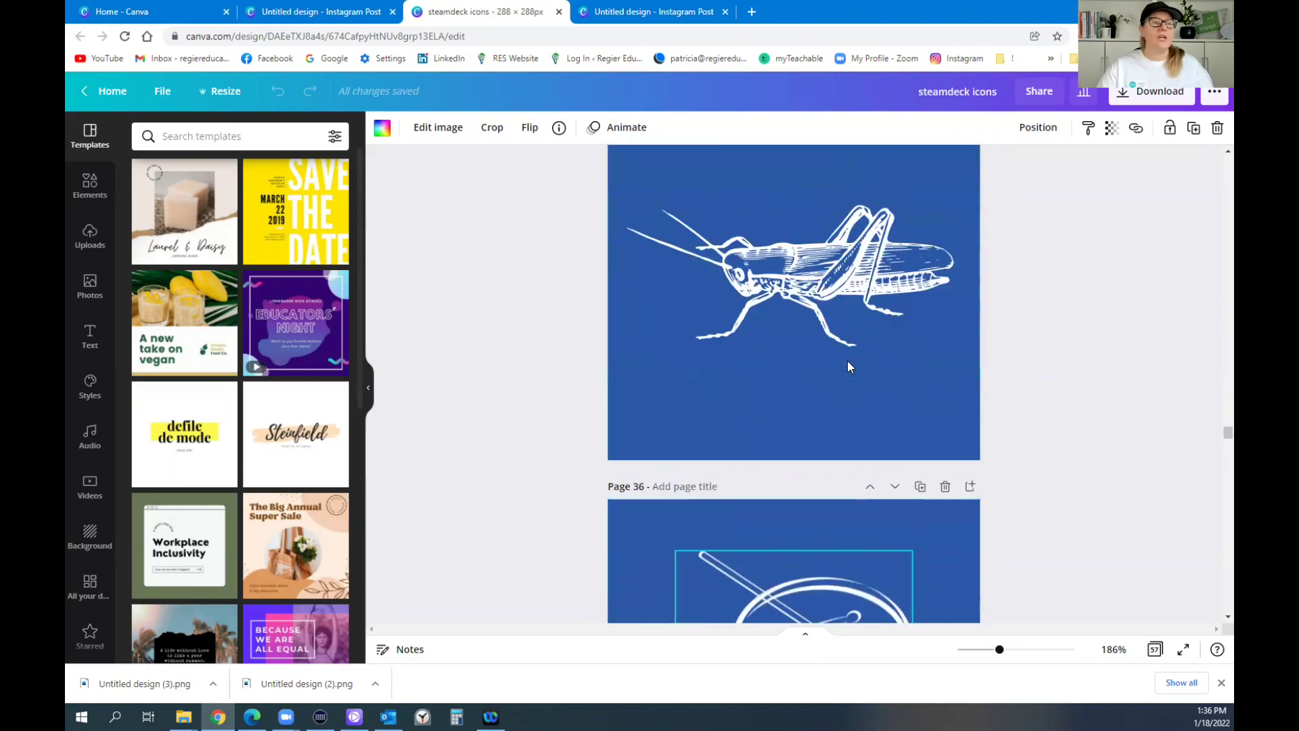
click(807, 211)
Recolour the grasshopper page background from dark blue to the brighter blue document colour
click(382, 130)
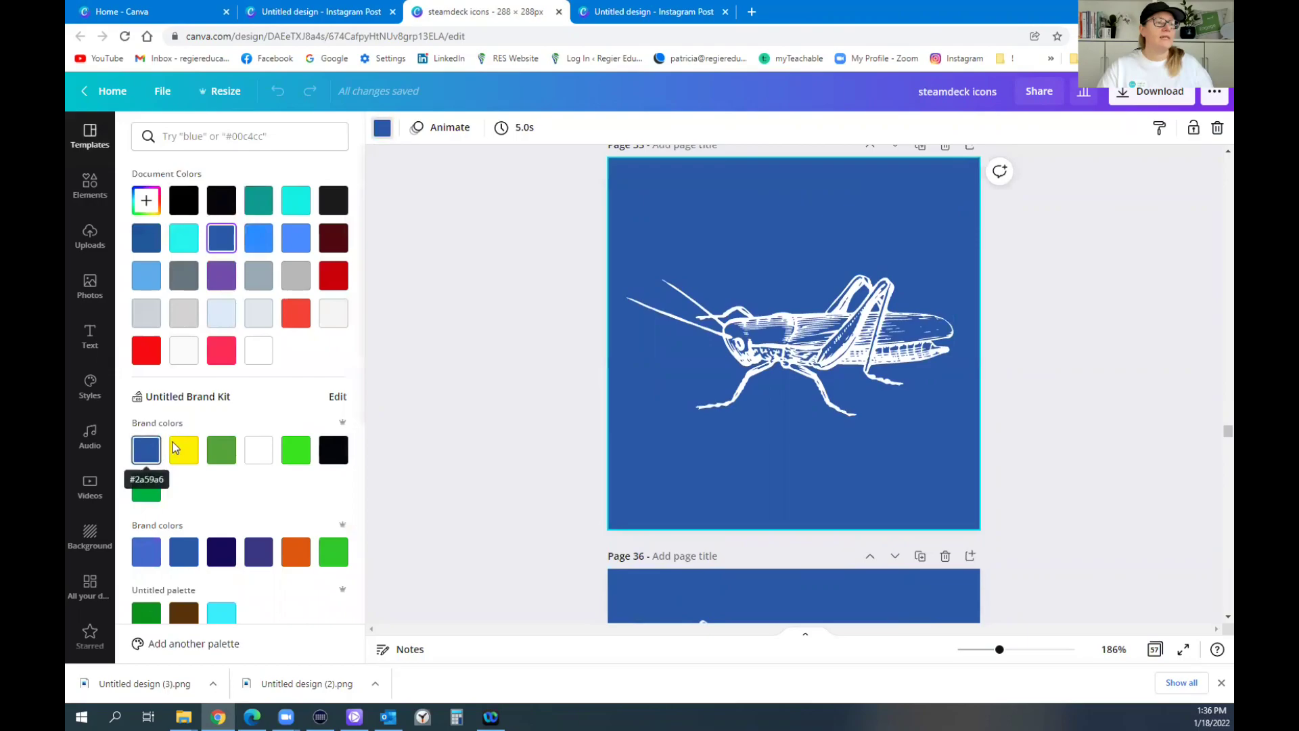
click(264, 242)
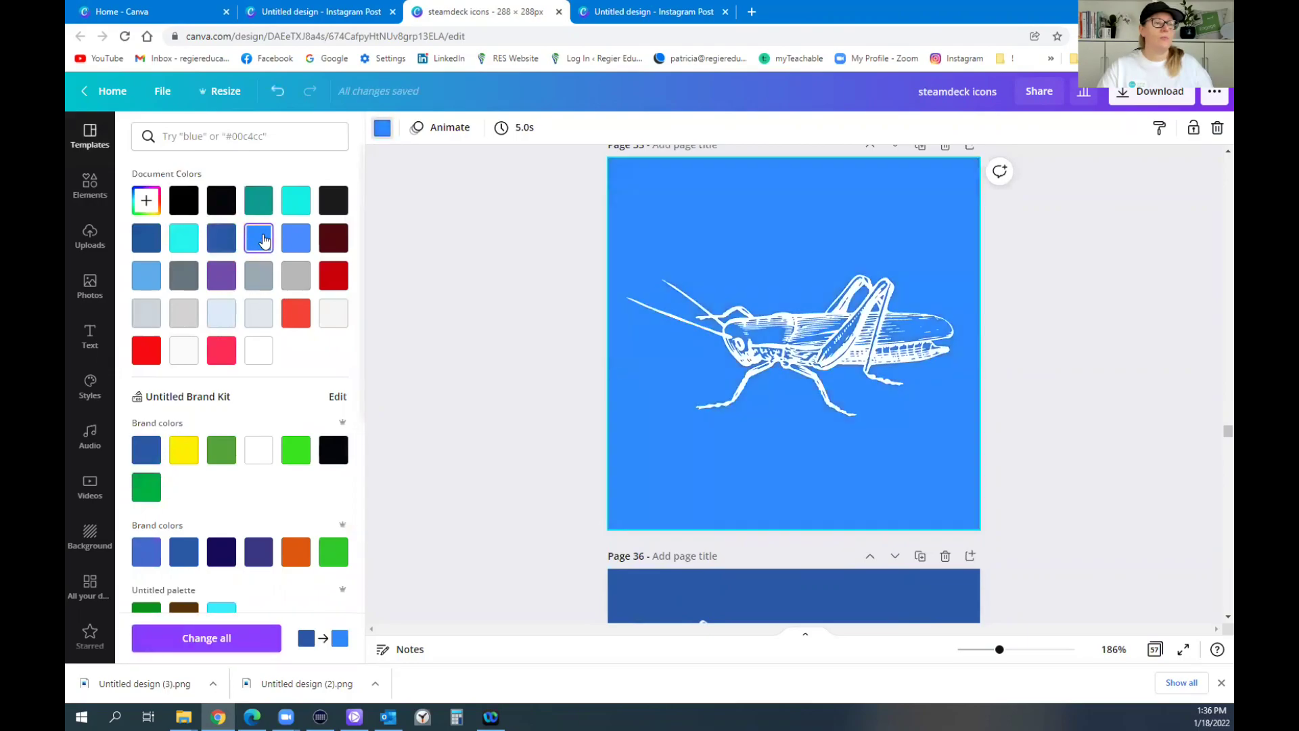
click(556, 462)
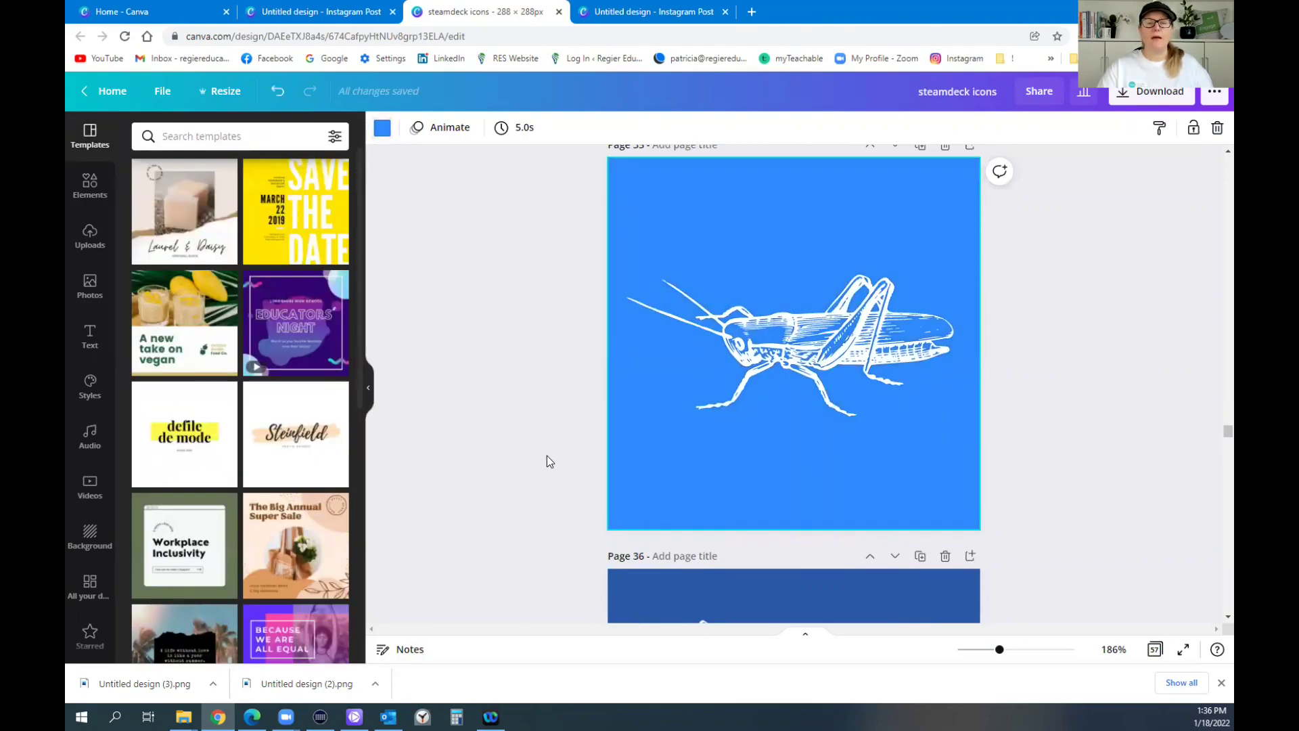
click(799, 340)
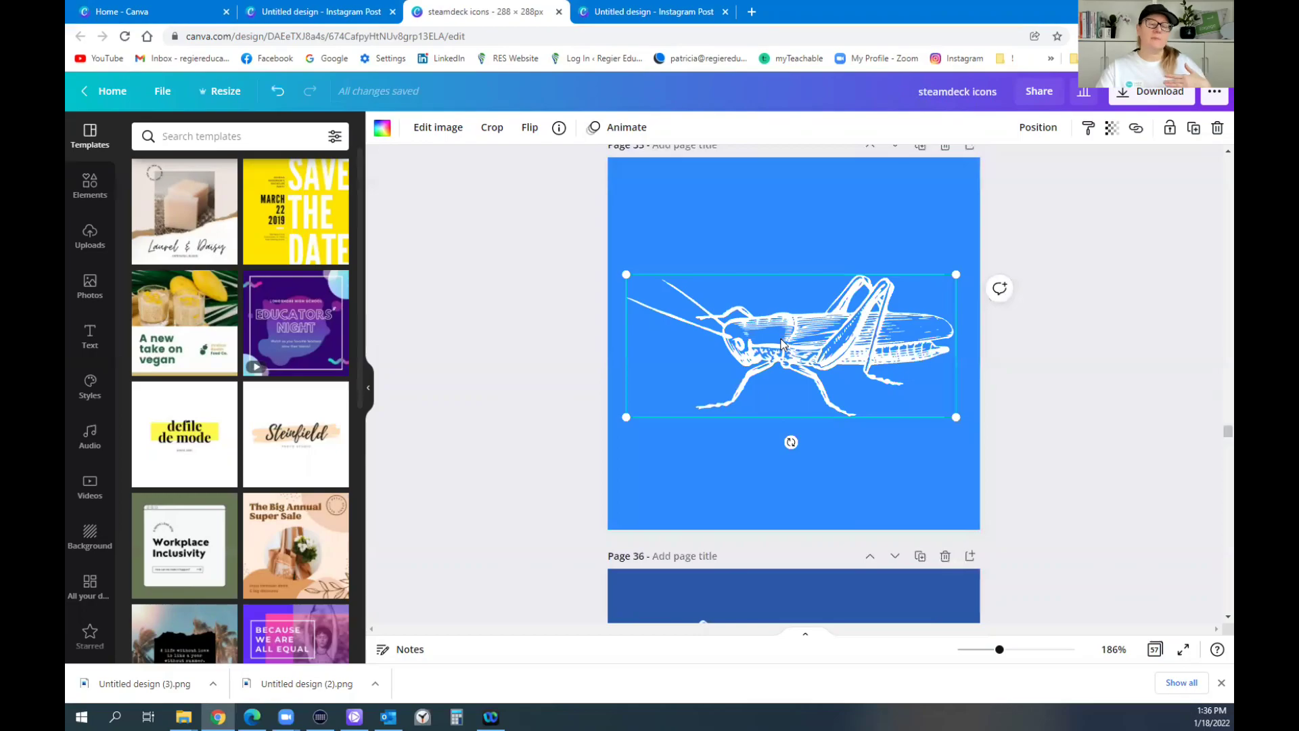
click(798, 214)
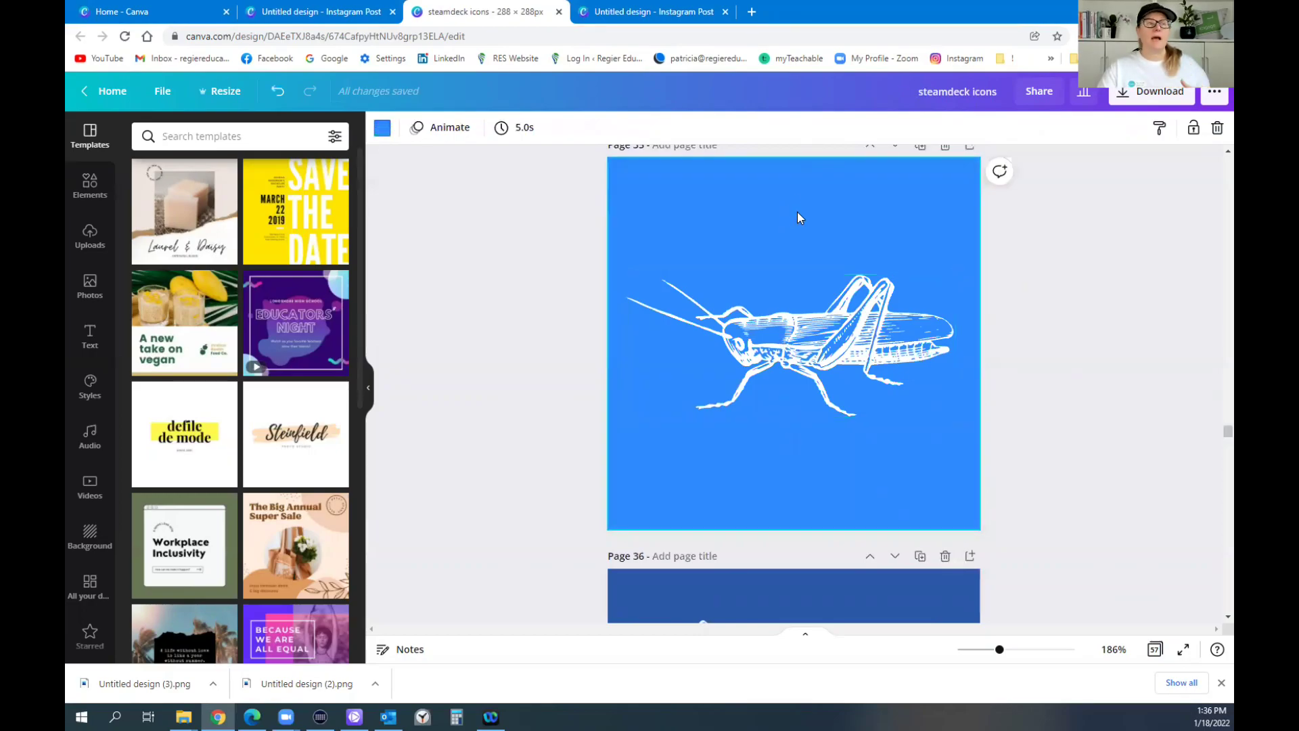
Export only Page 1 as a PNG with Transparent background enabled
click(1122, 97)
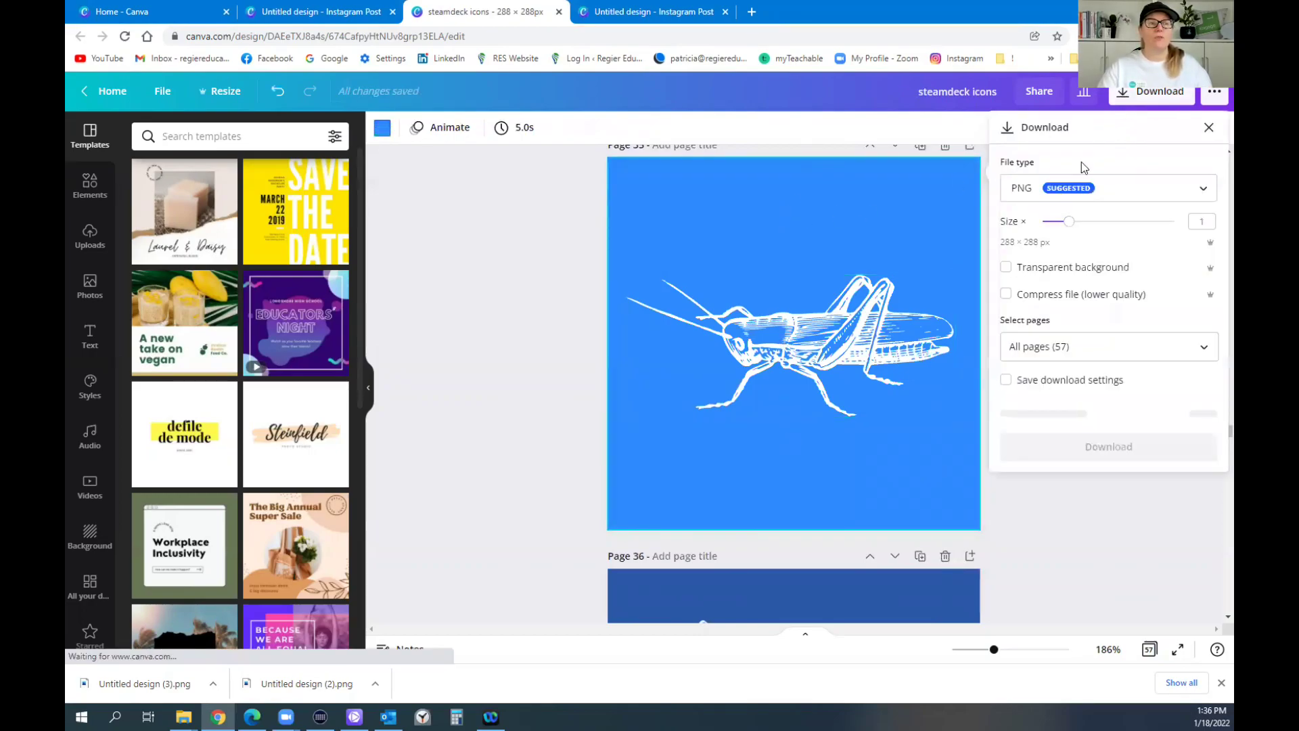
click(1006, 268)
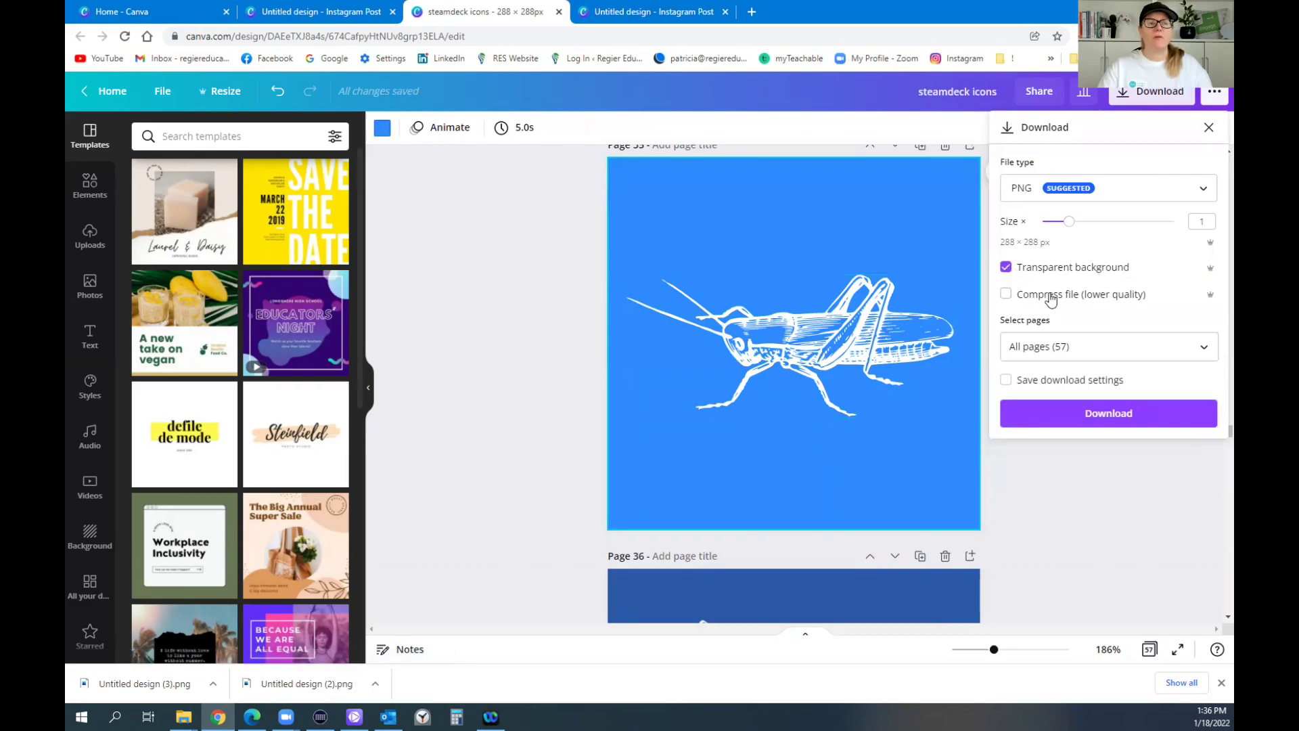
click(1208, 347)
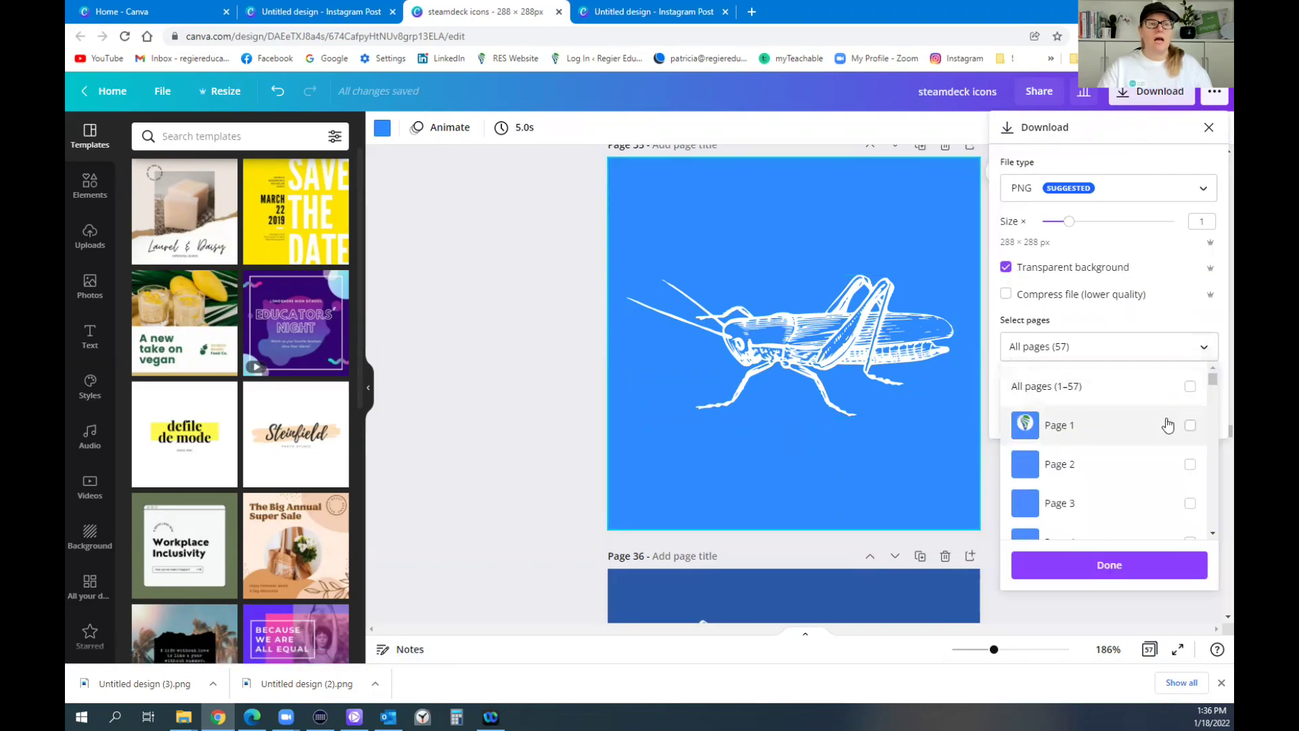
click(1100, 572)
click(1114, 412)
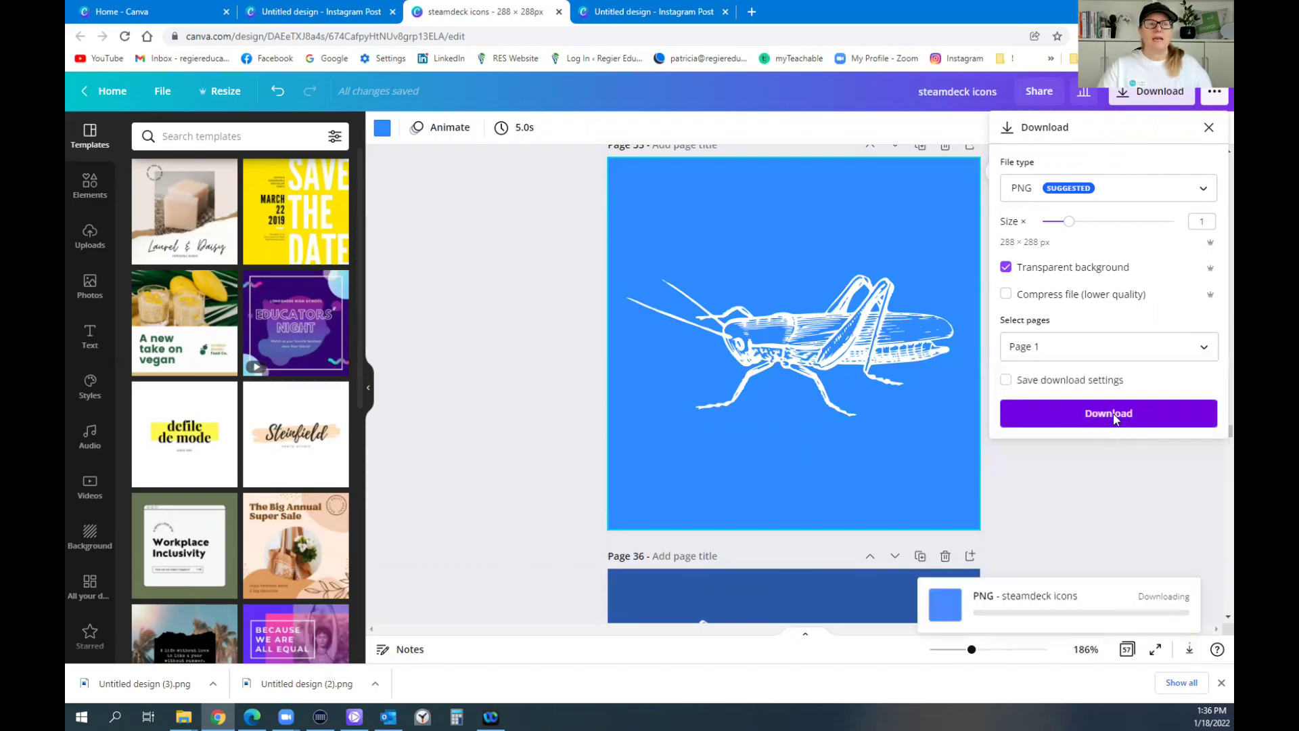